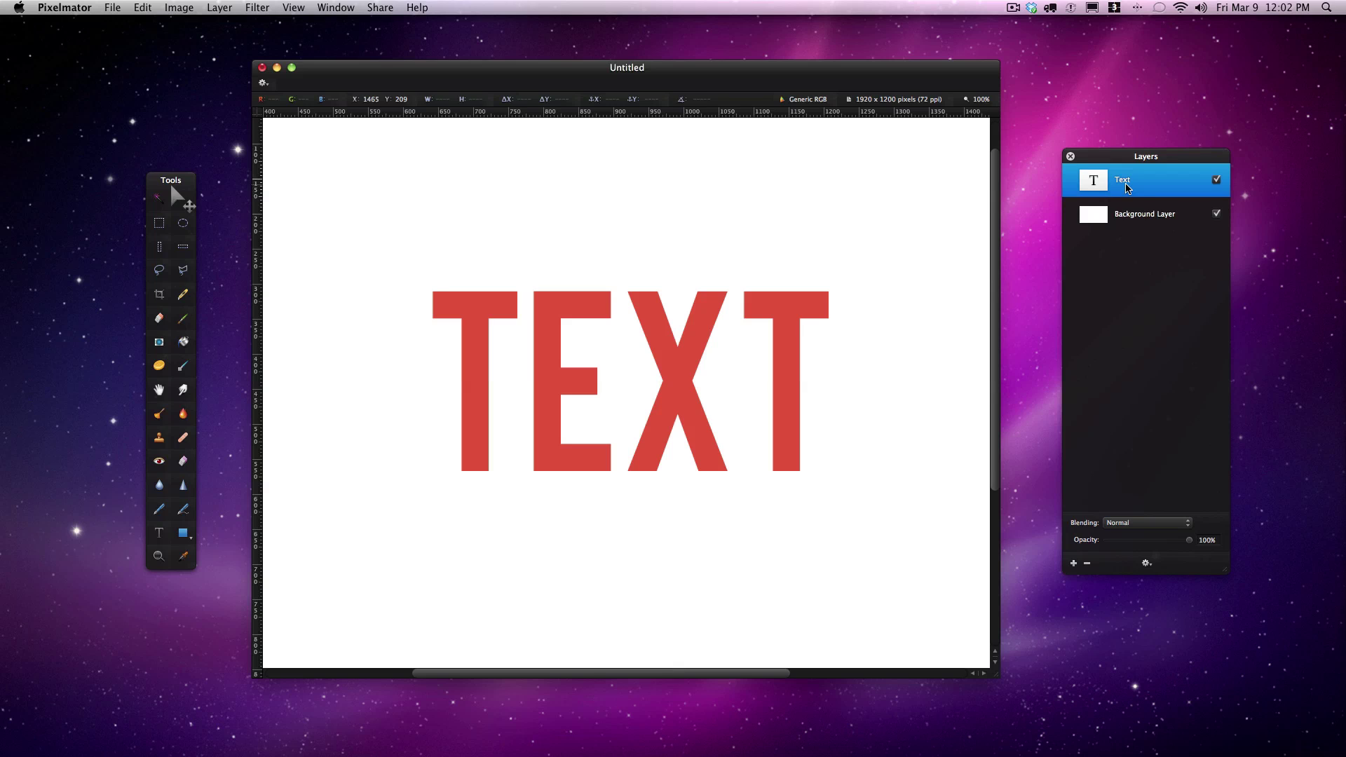
Turn on the Fonts panel text shadow for TEXT and set its angle to 233° below the letters.
key("t")
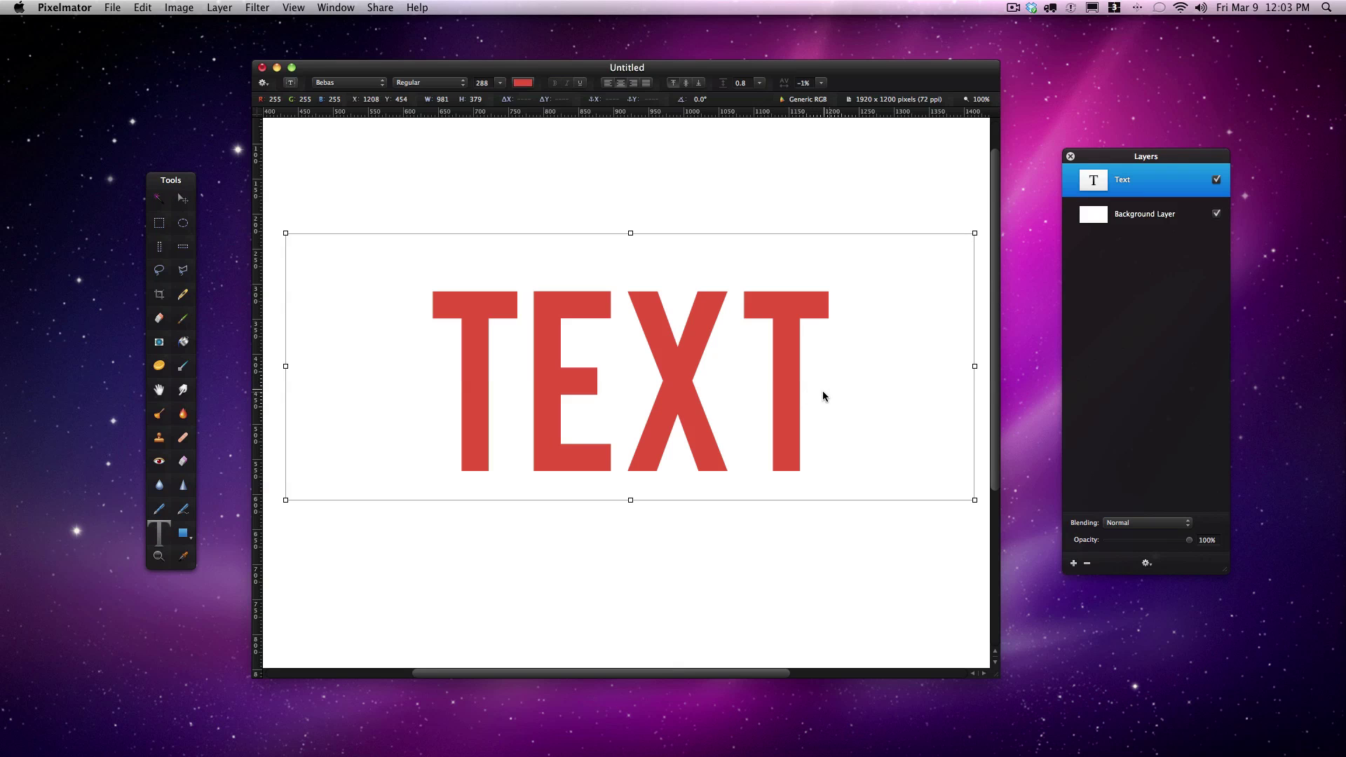
left_click(263, 83)
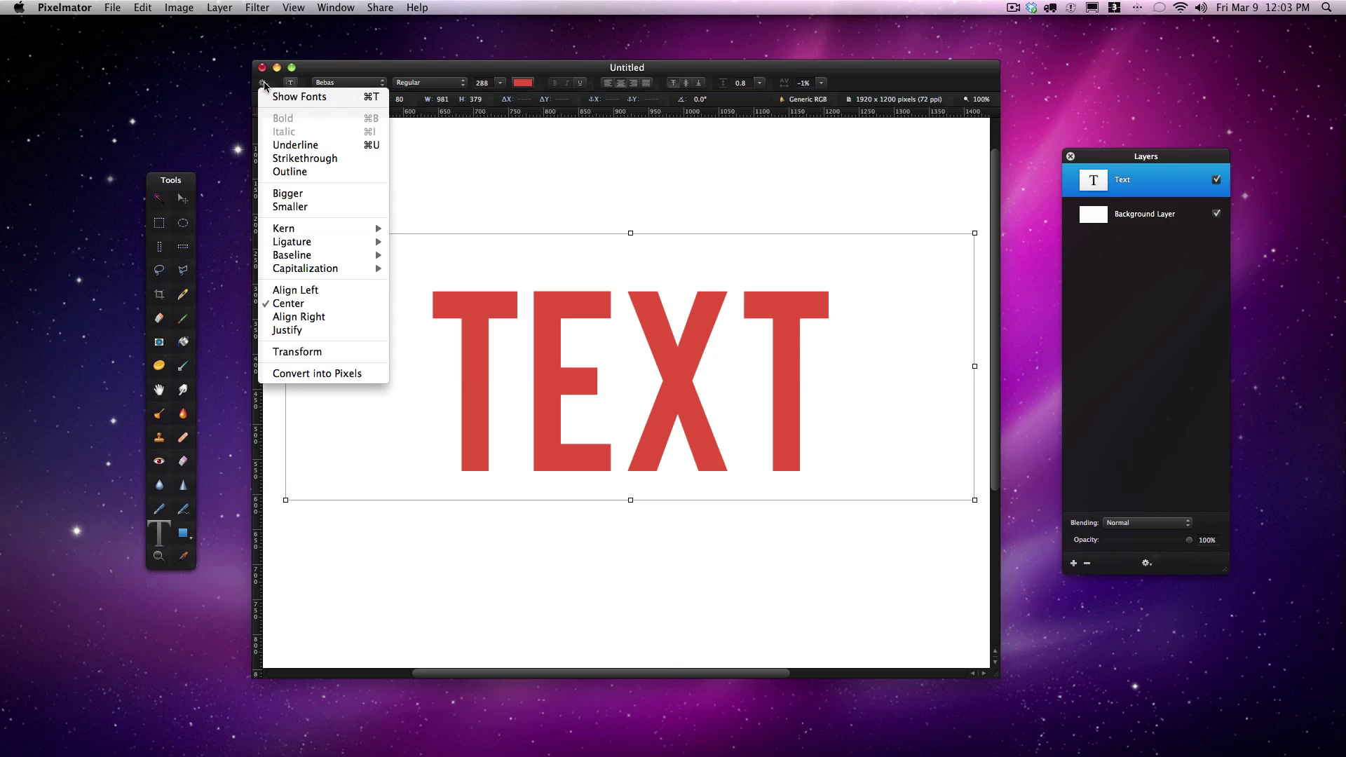
left_click(290, 98)
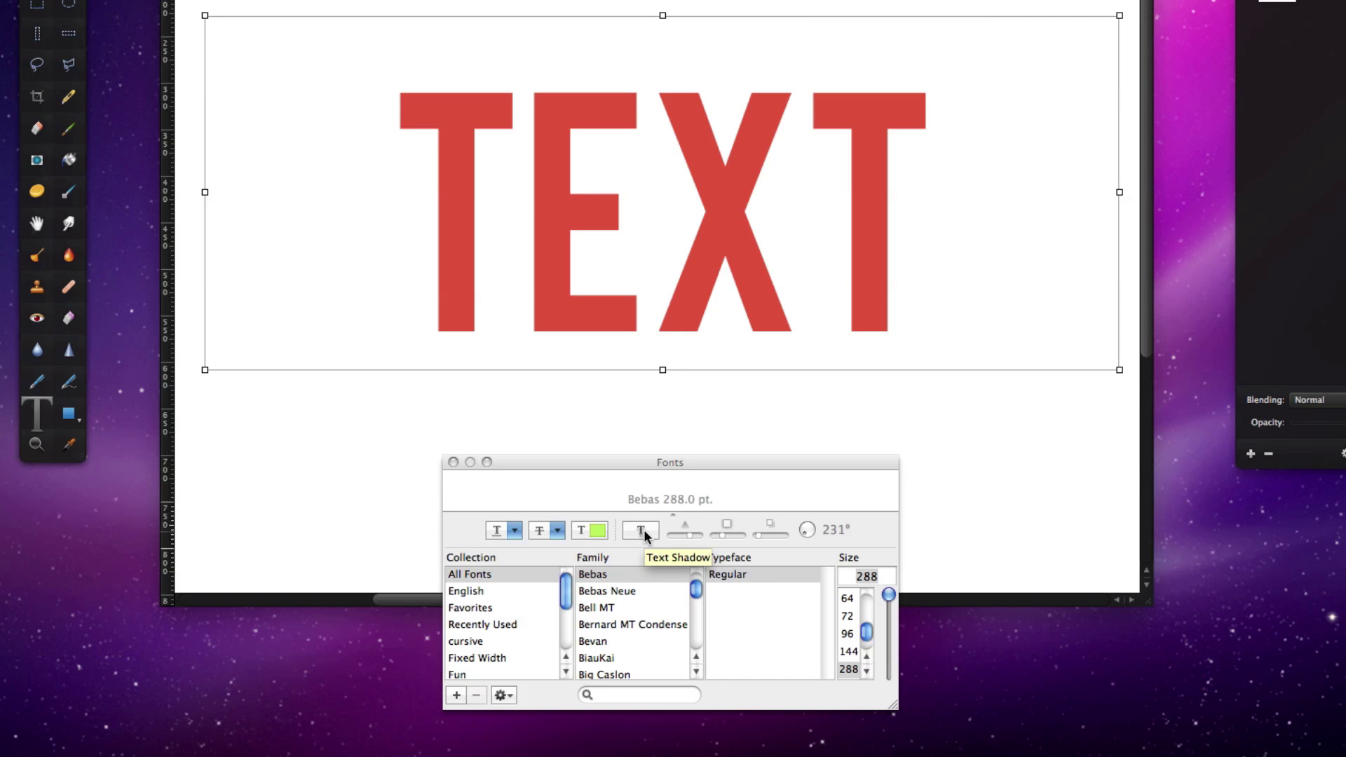
left_click(640, 530)
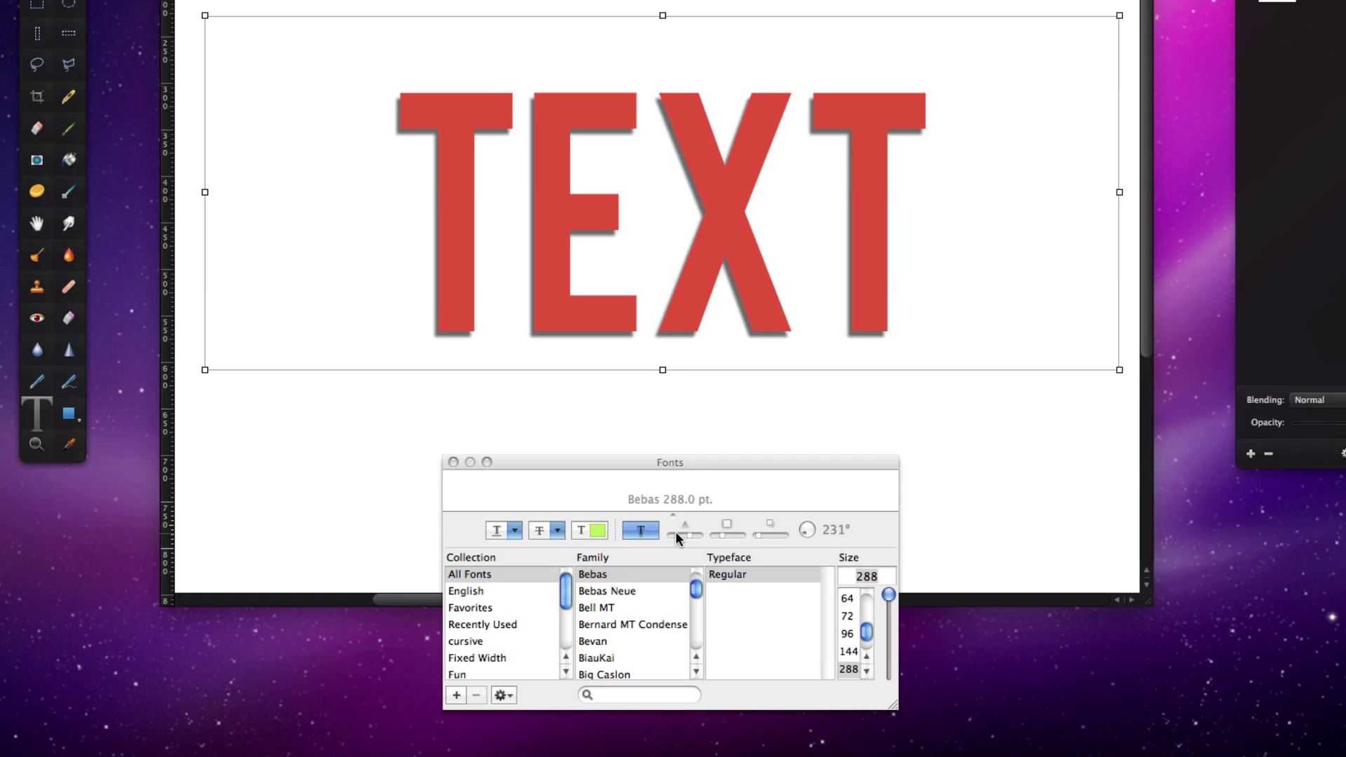
left_click_drag(804, 533, 680, 534)
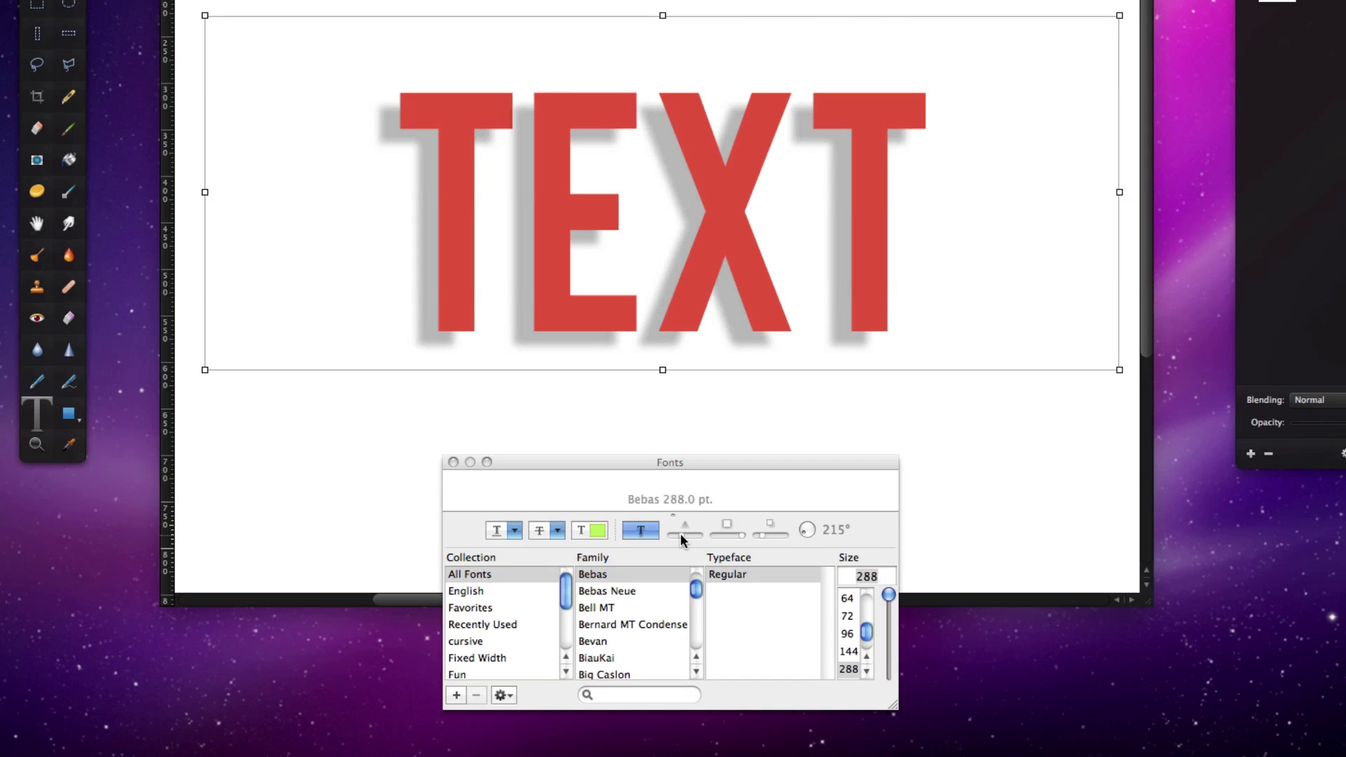
left_click_drag(805, 527, 756, 532)
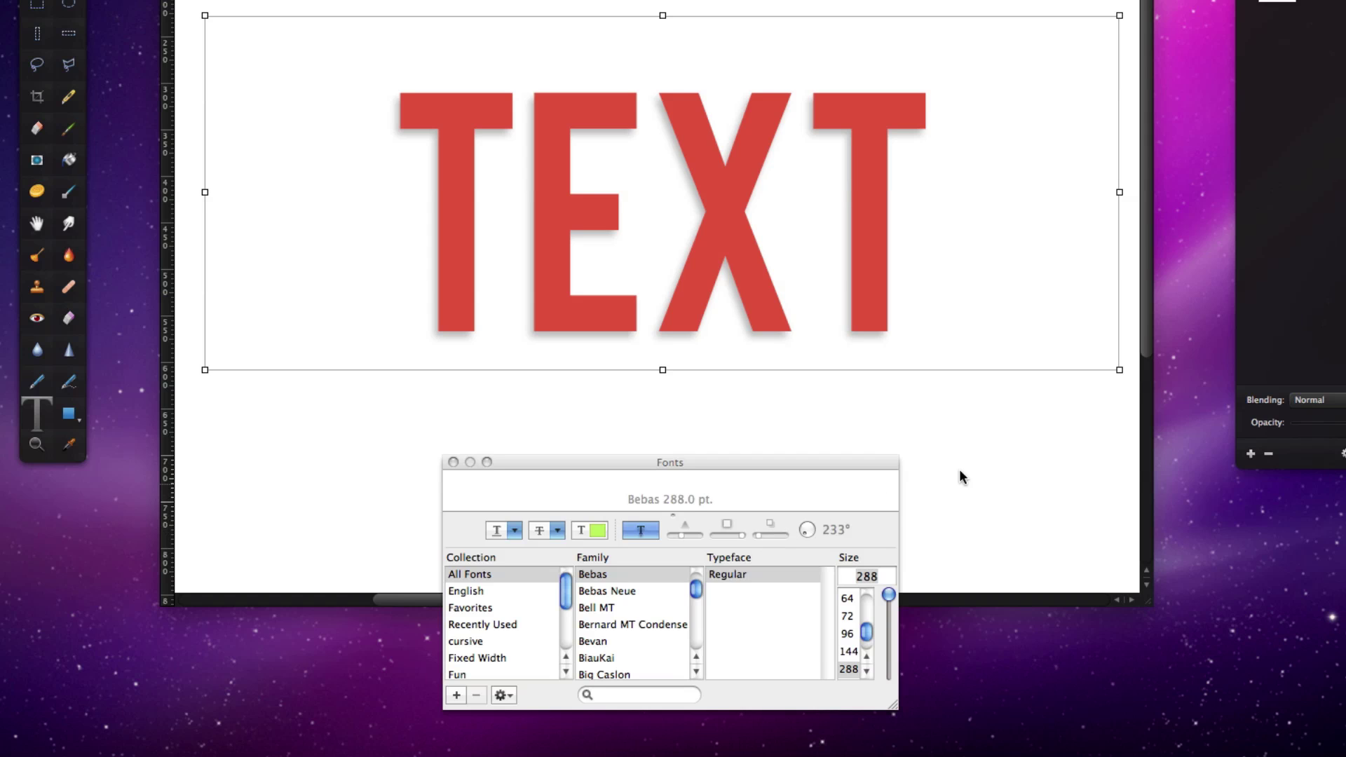
Close the Fonts panel and retype the final T of TEXT, leaving the word unchanged.
left_click(996, 422)
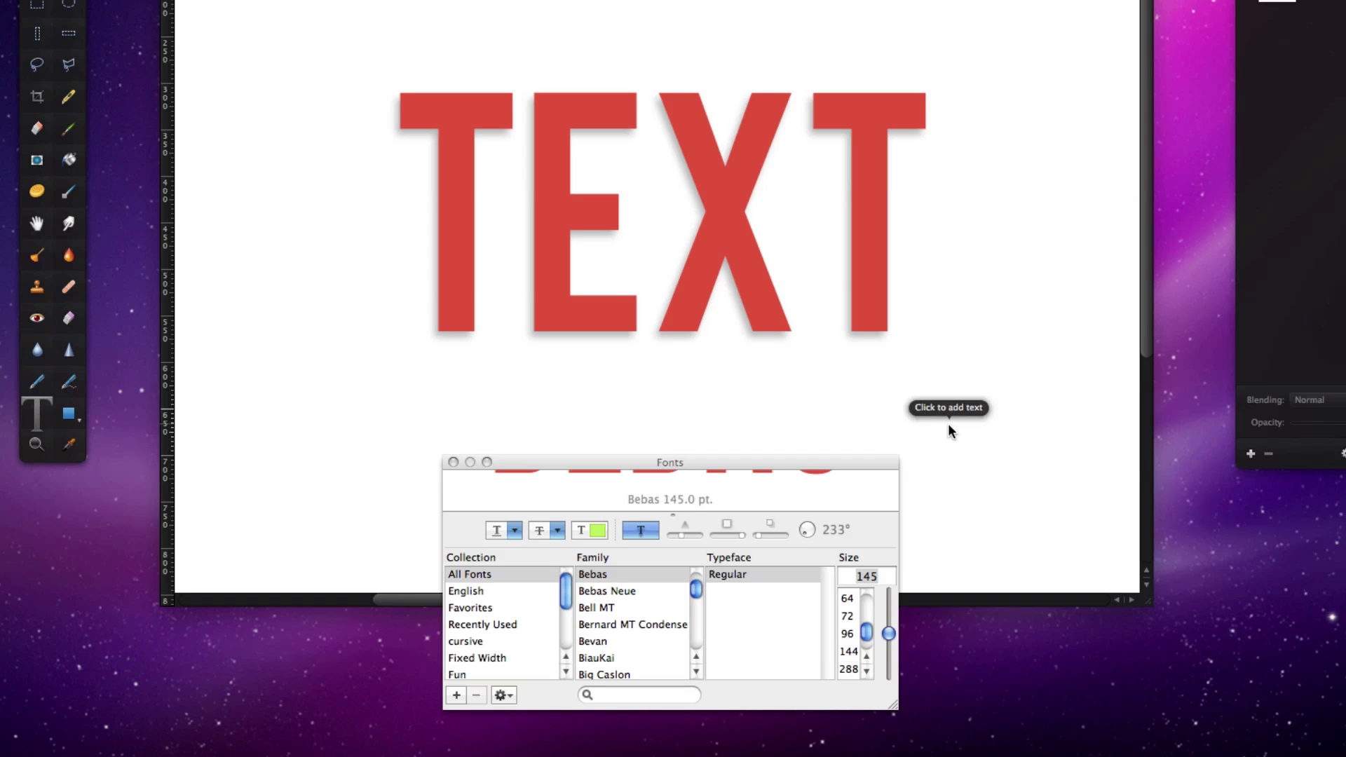
left_click(453, 461)
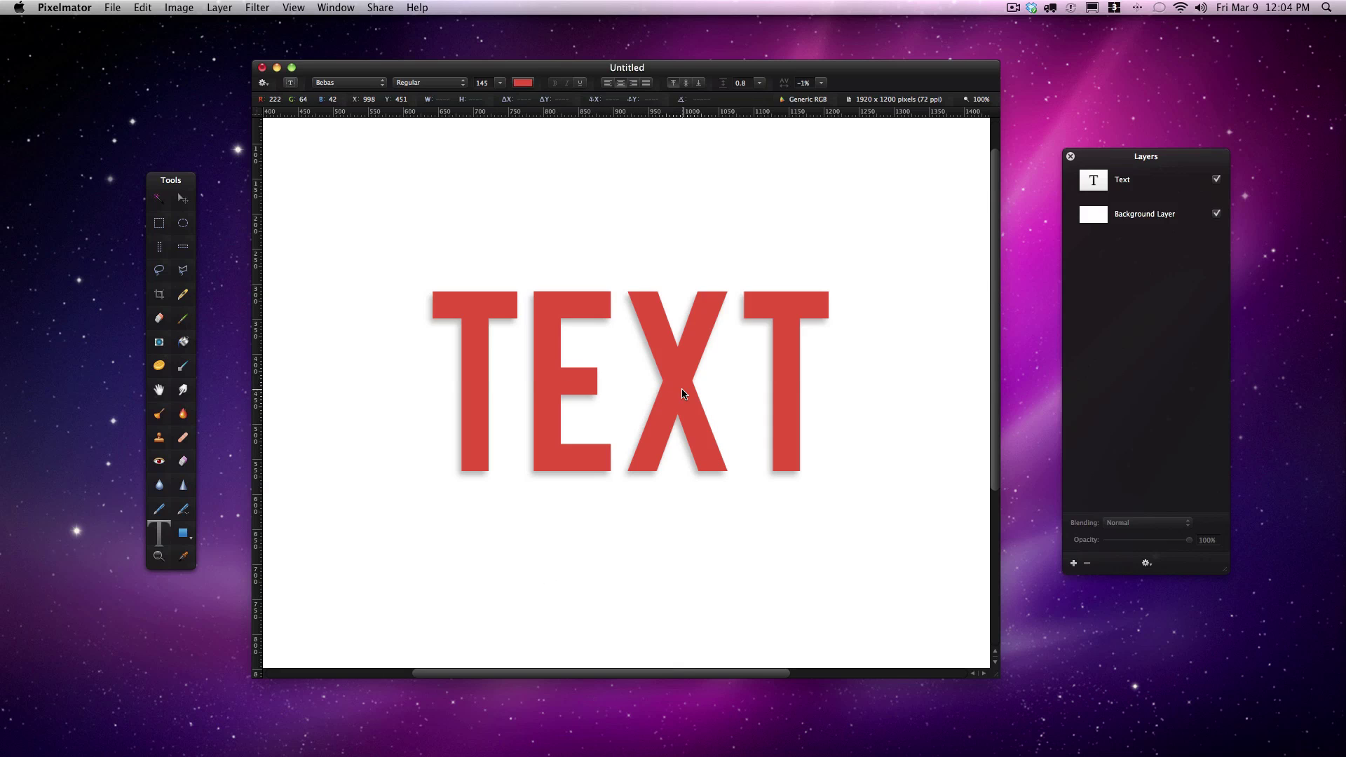
left_click(1122, 182)
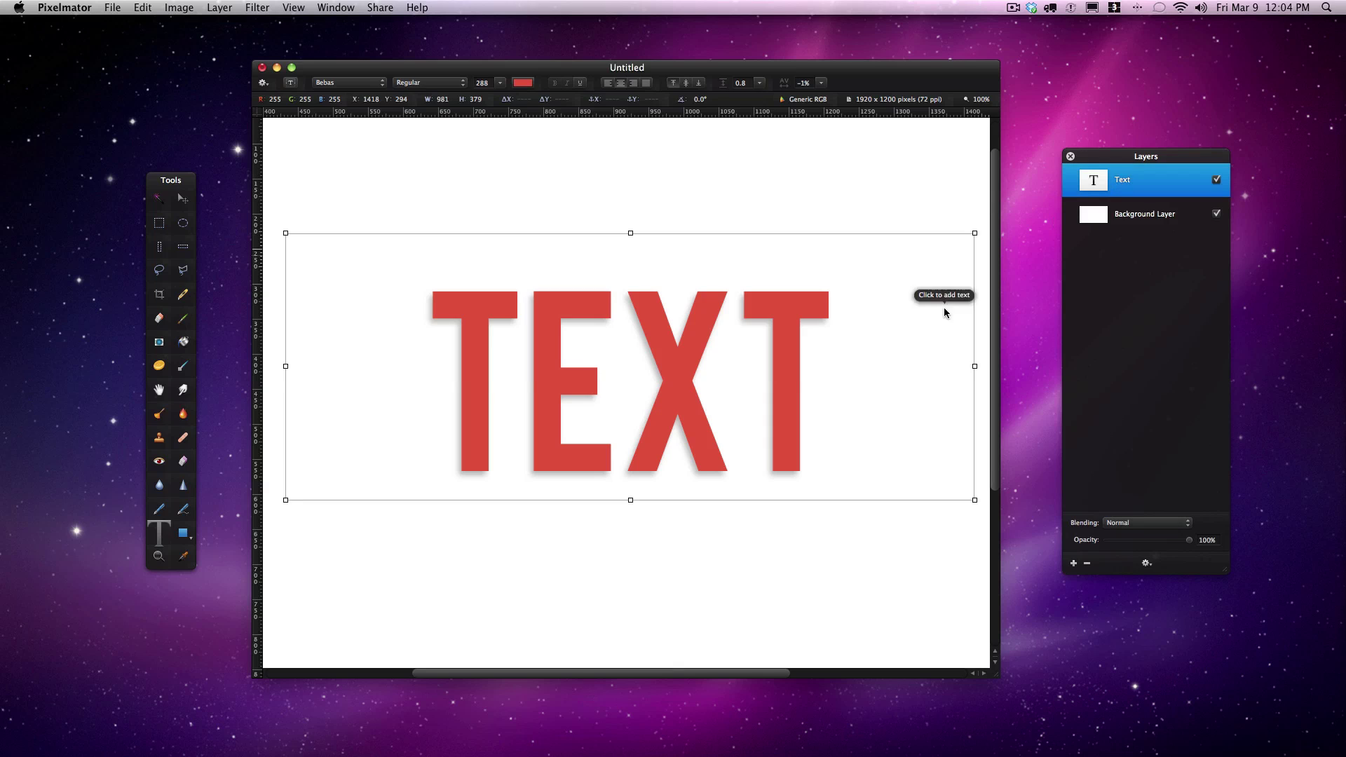
left_click(856, 375)
key("BackSpace")
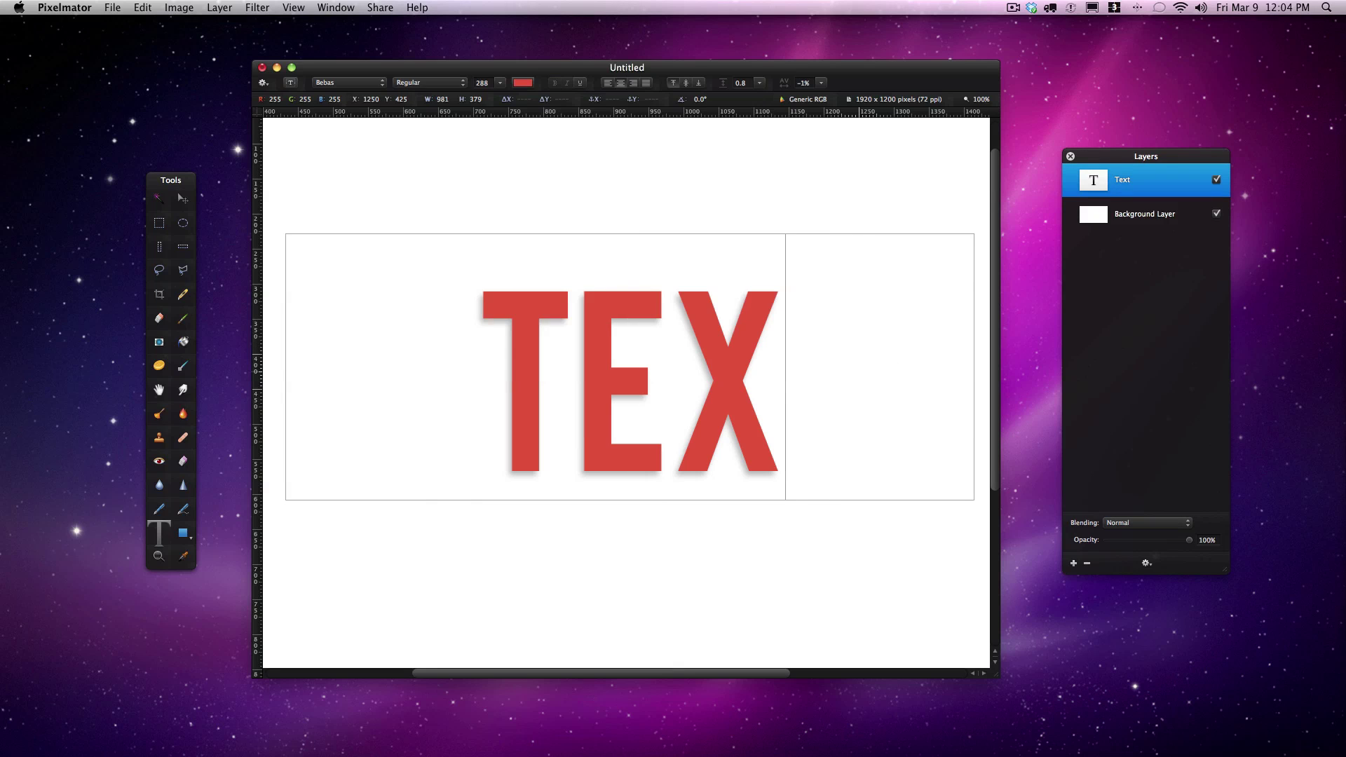
type("O")
key("BackSpace")
type("T")
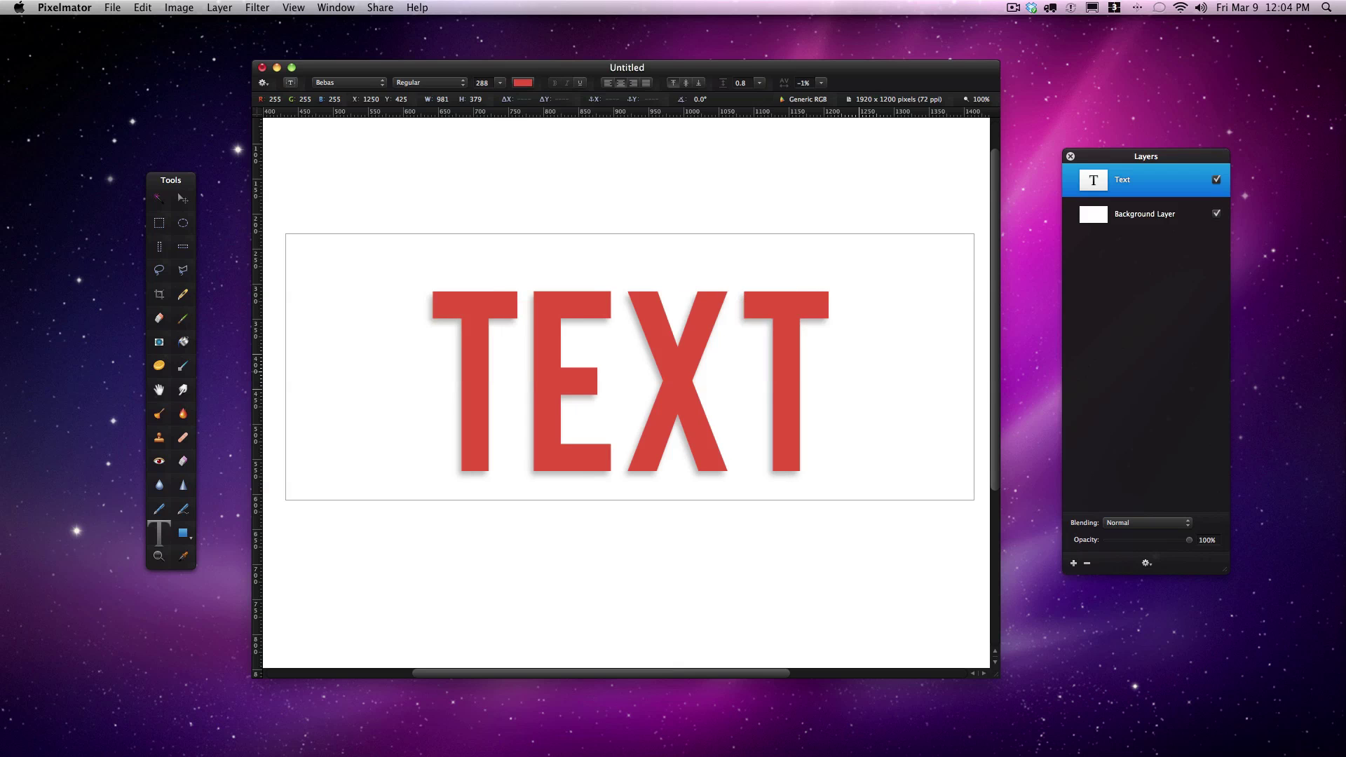
left_click(818, 560)
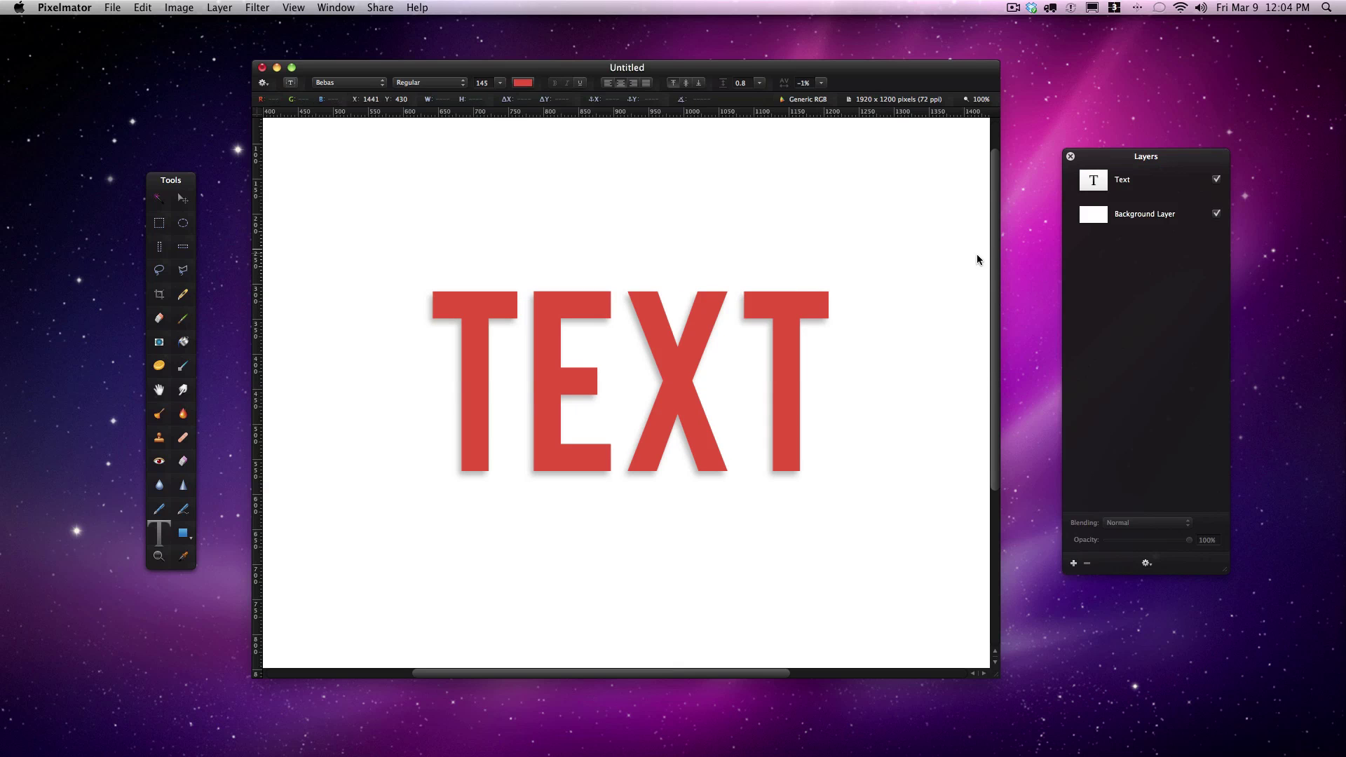
Load the TEXT letter selection and zoom to 200% and back to 100% to inspect the shadow.
left_click(1097, 183, "super")
key("super+plus")
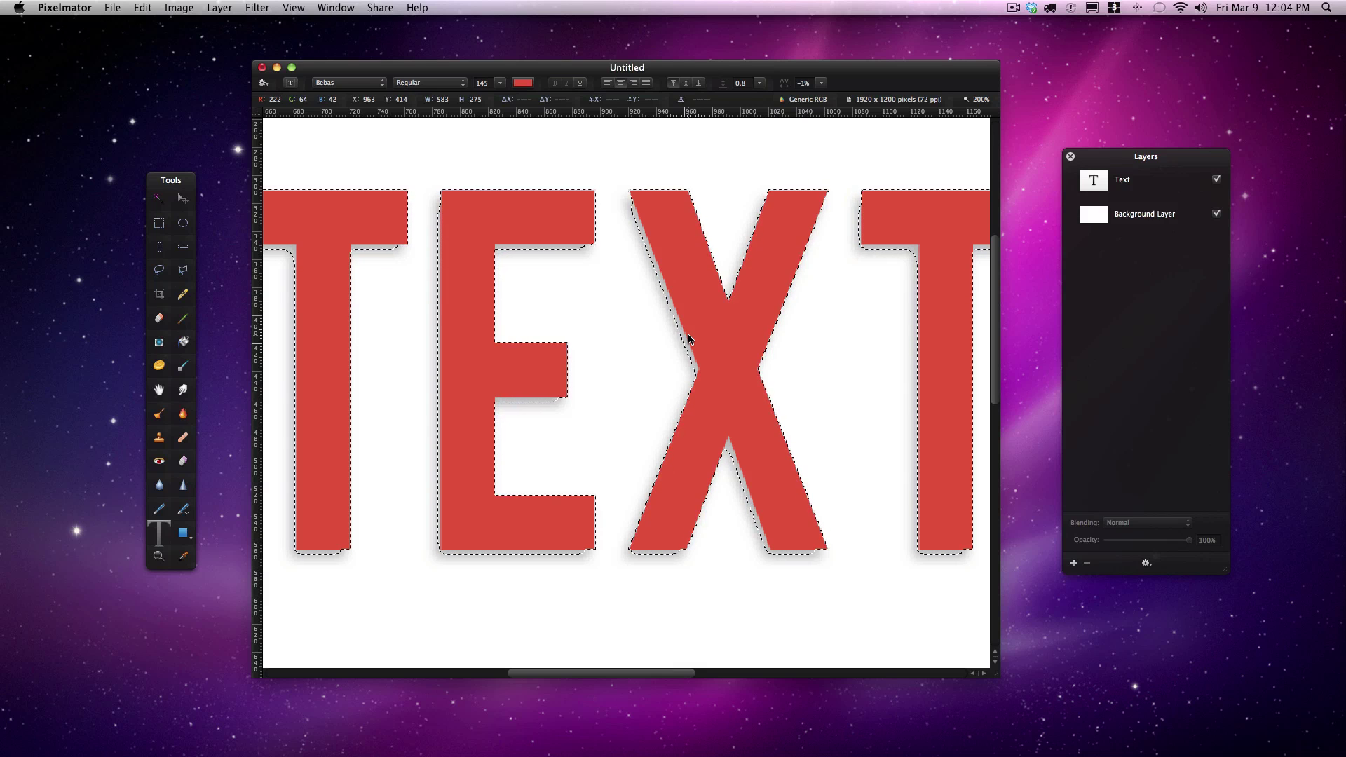
key("super+minus")
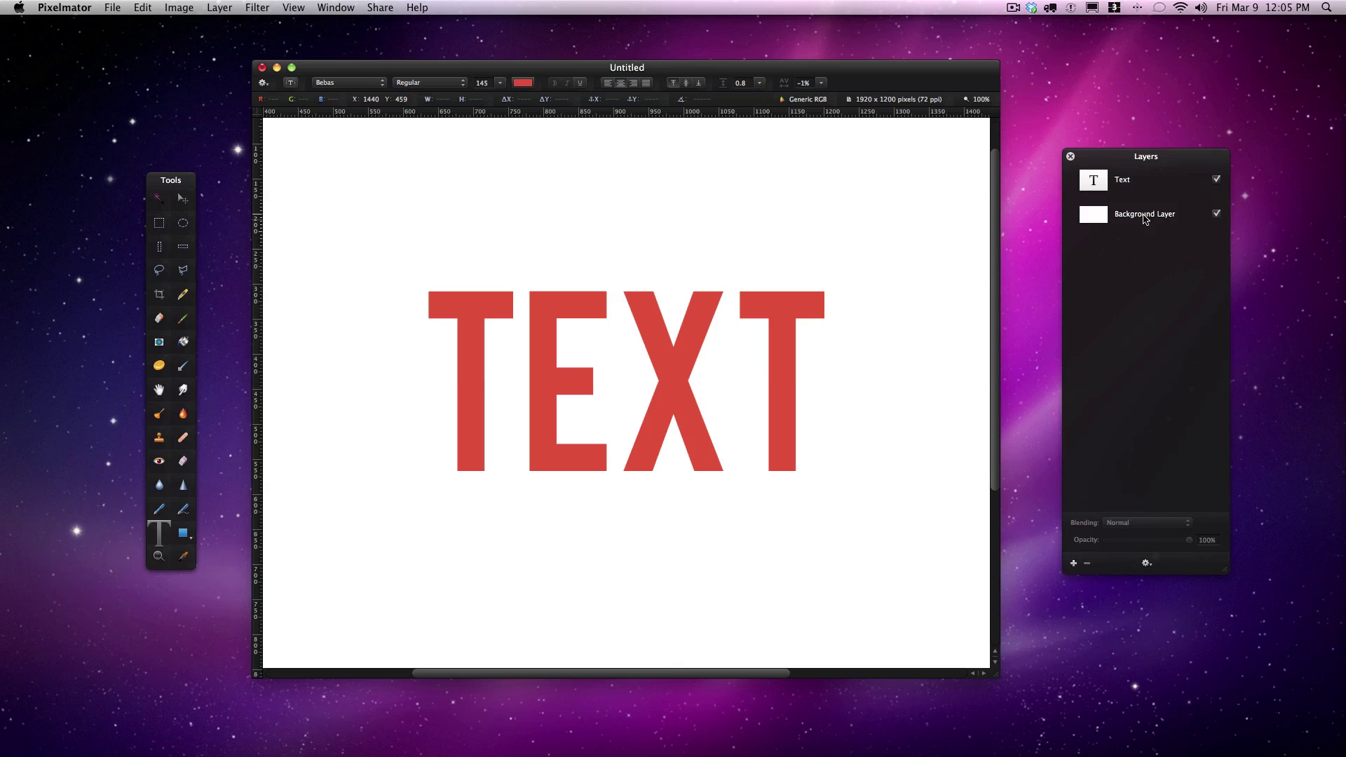
With the Move tool active, convert the Text layer into pixels from its context menu.
left_click(1142, 180)
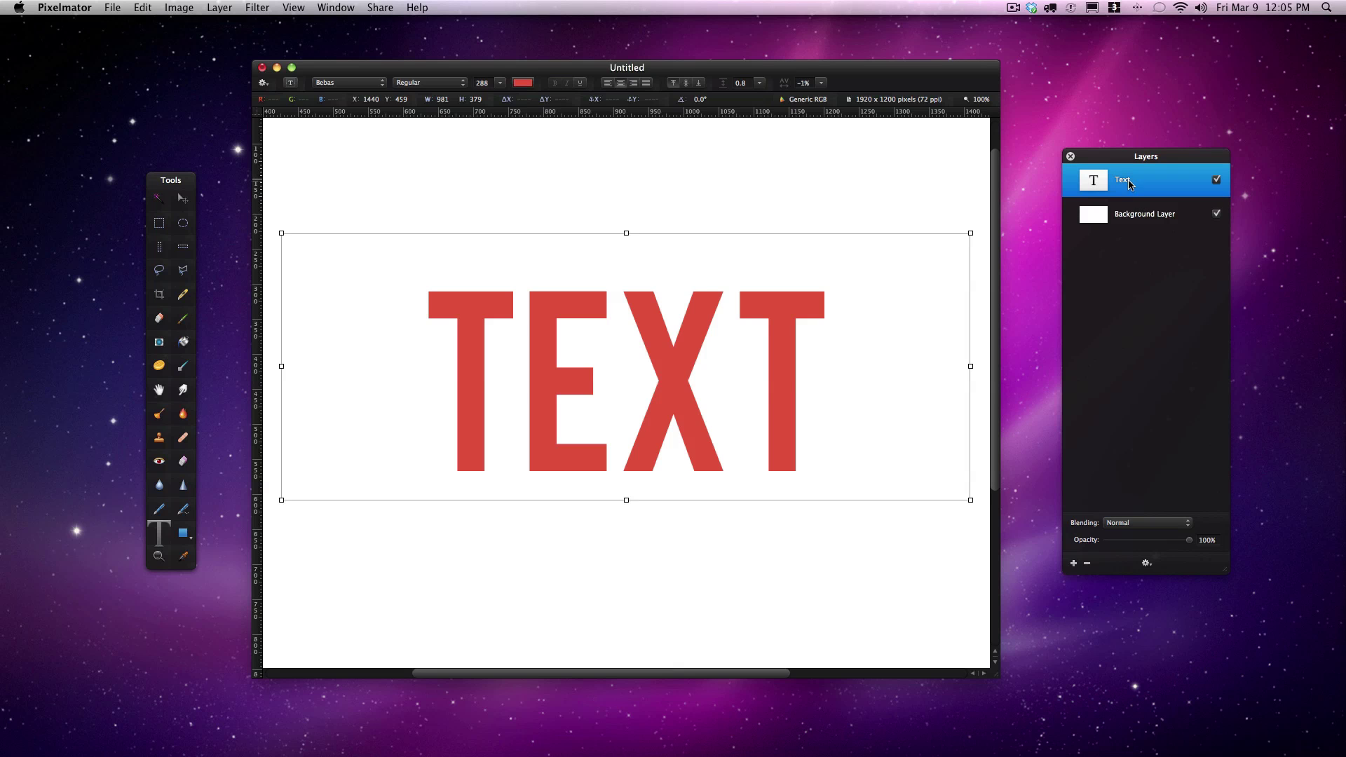
key("v")
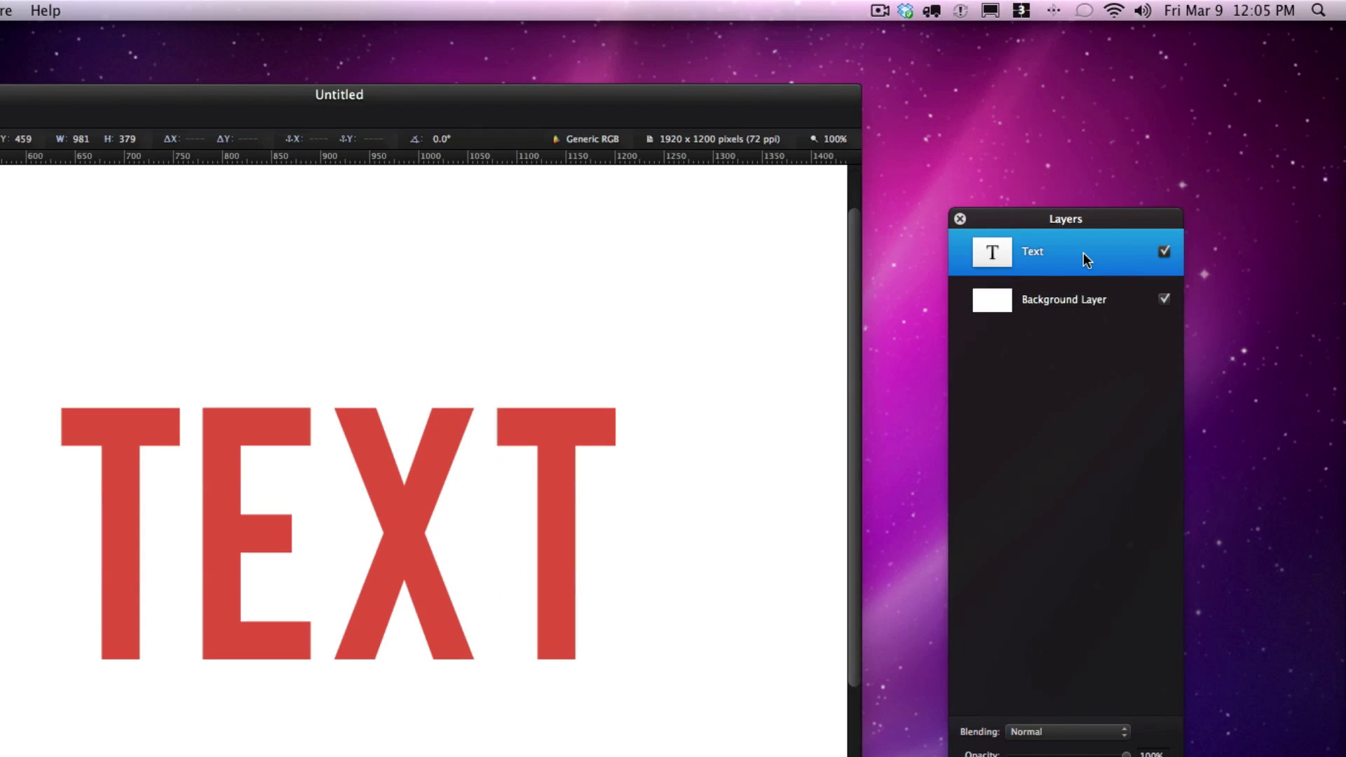
right_click(1146, 197)
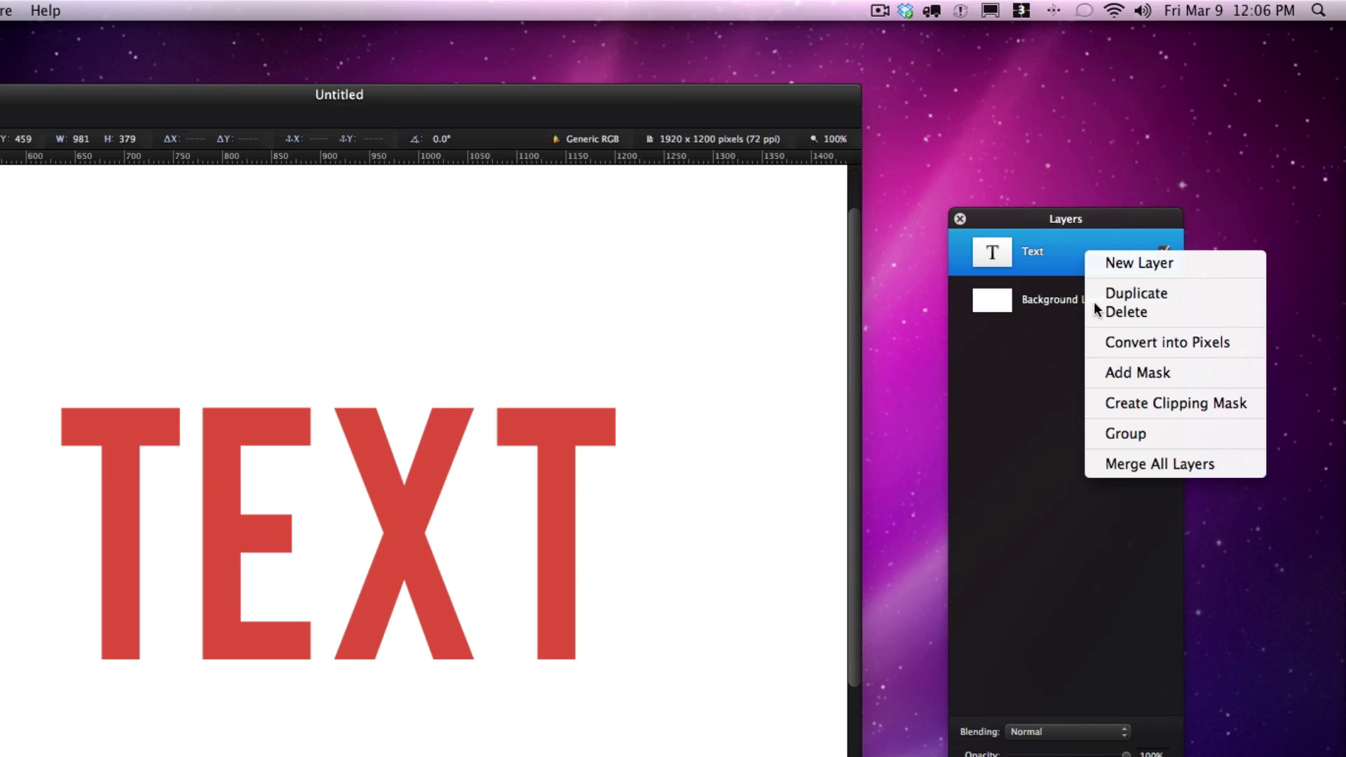
left_click(1133, 342)
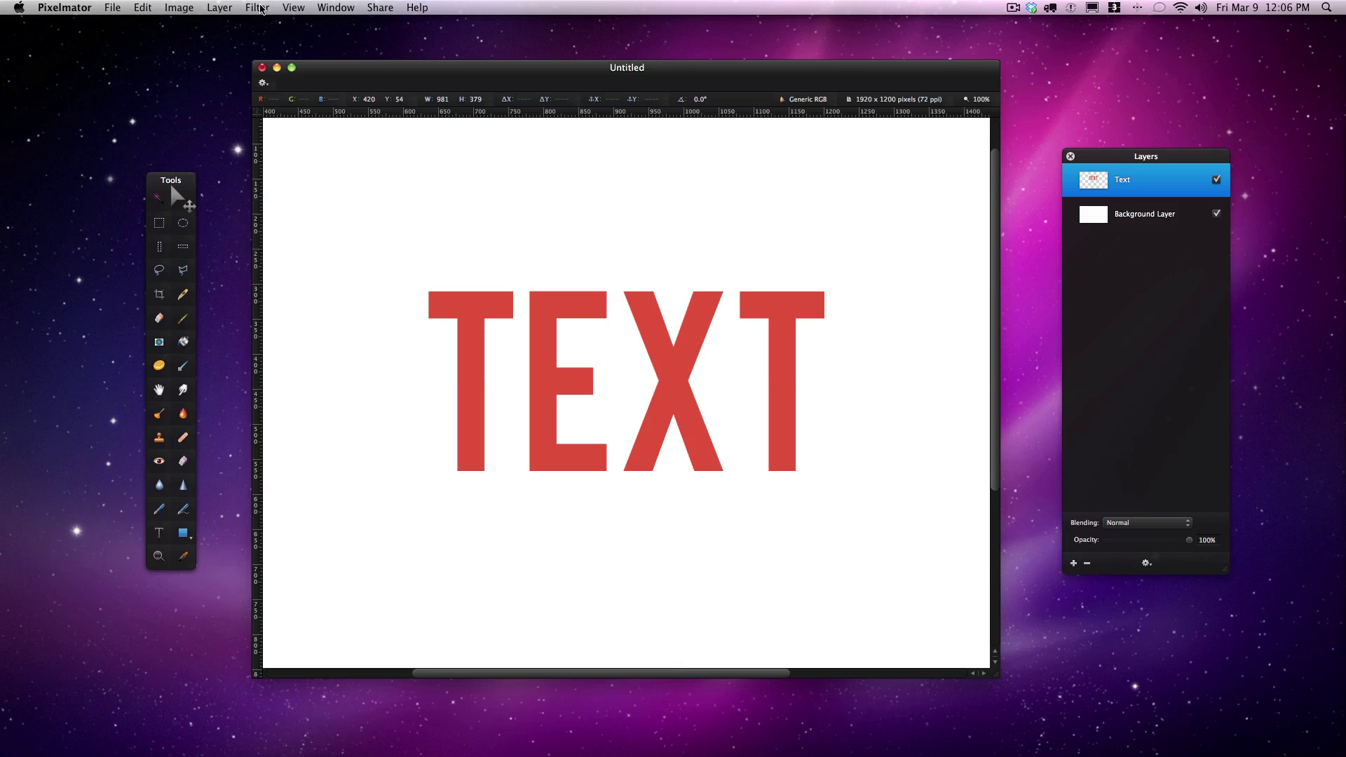
Apply a Quartz Composer Drop Shadow: radius 4.59, horizontal offset -22.99, vertical offset 18.72.
left_click(259, 8)
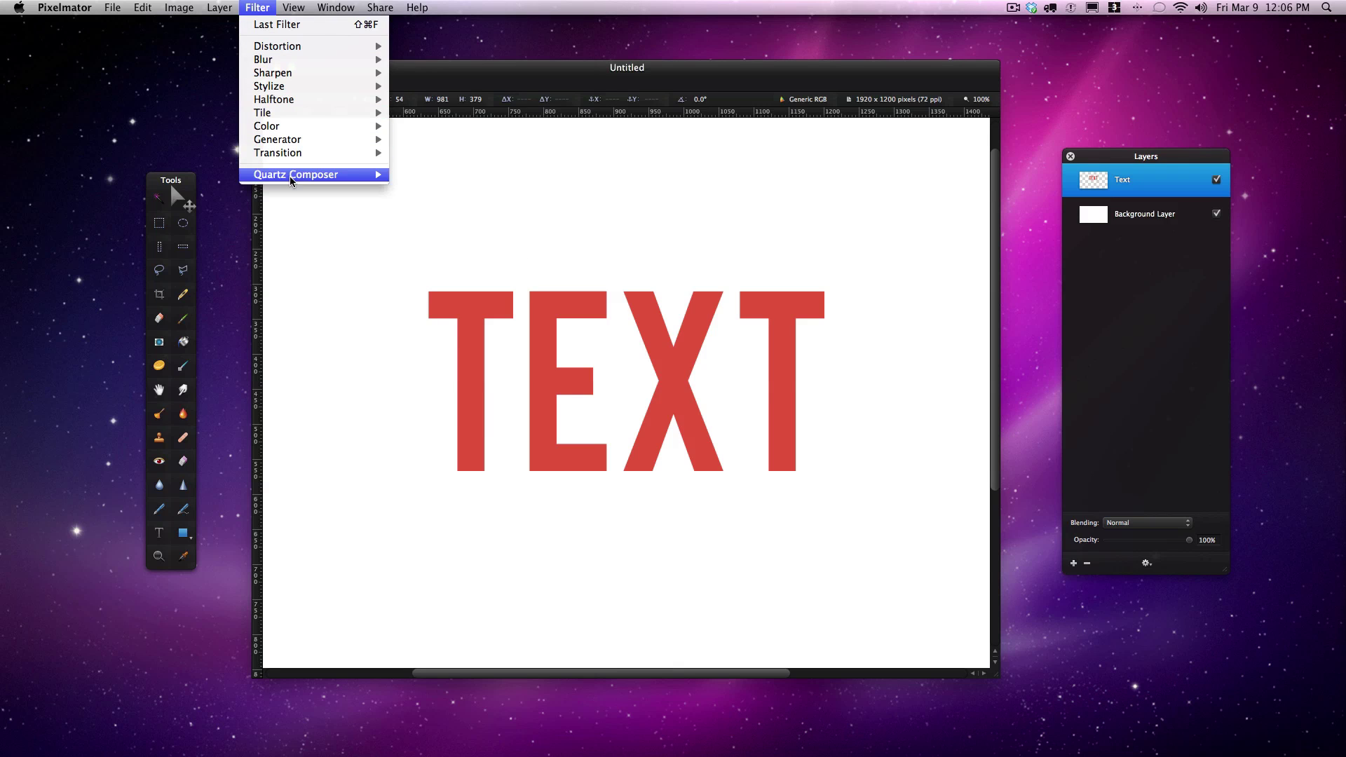
mouse_move(290, 178)
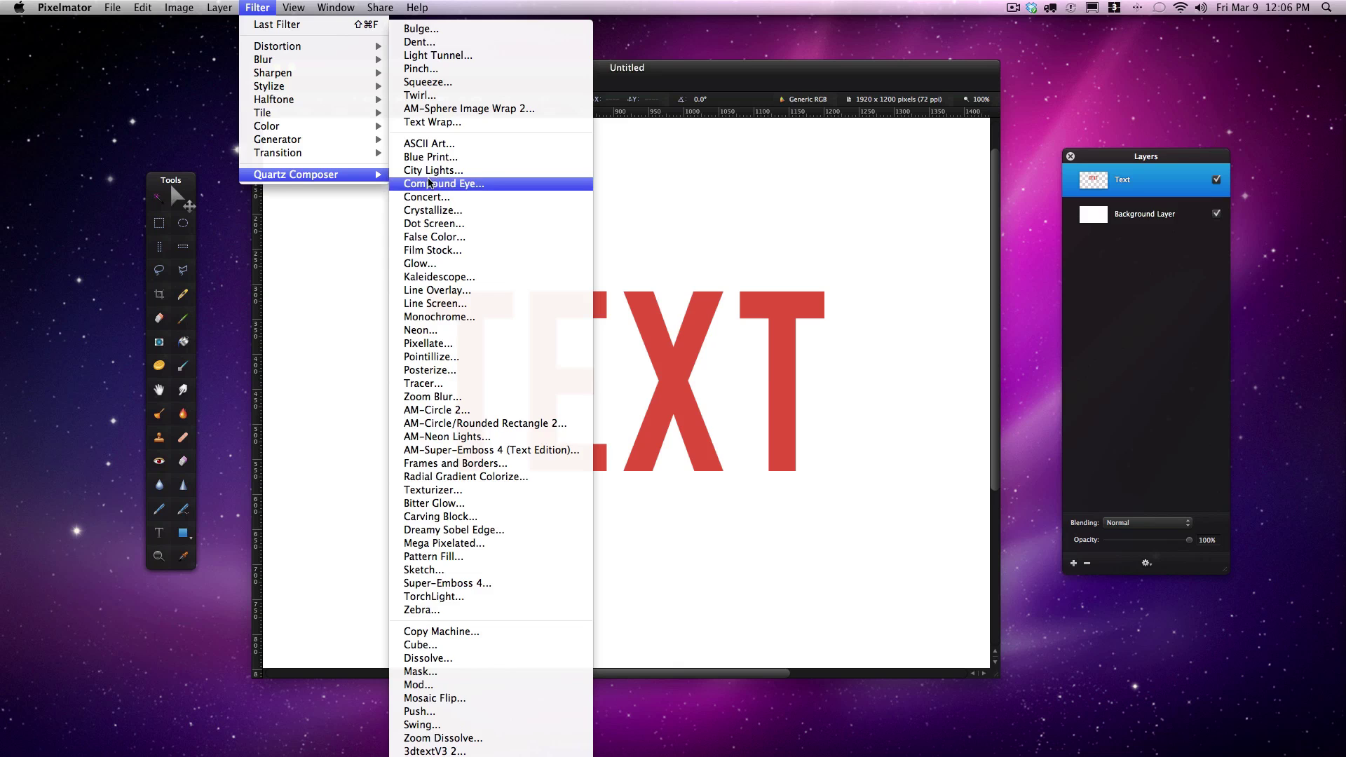
scroll(457, 421, "down", 15)
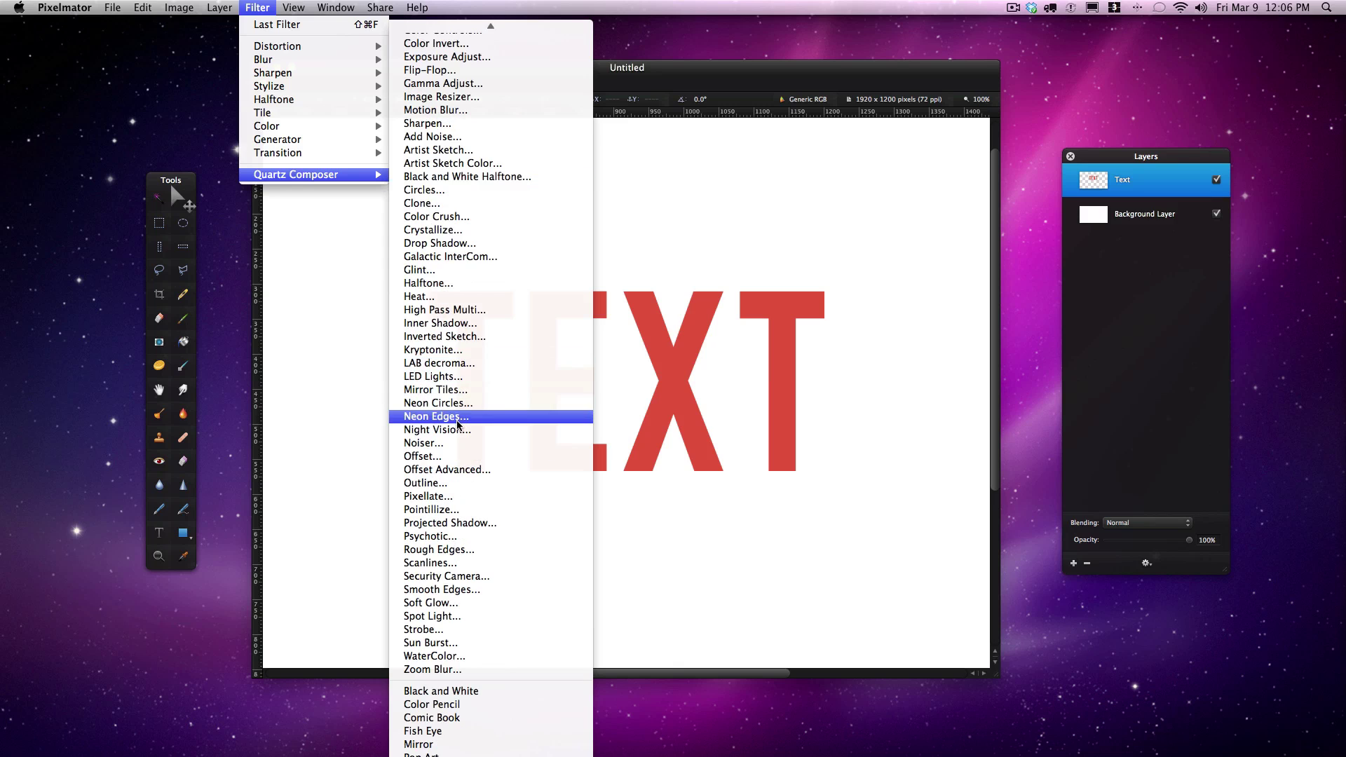
left_click(479, 244)
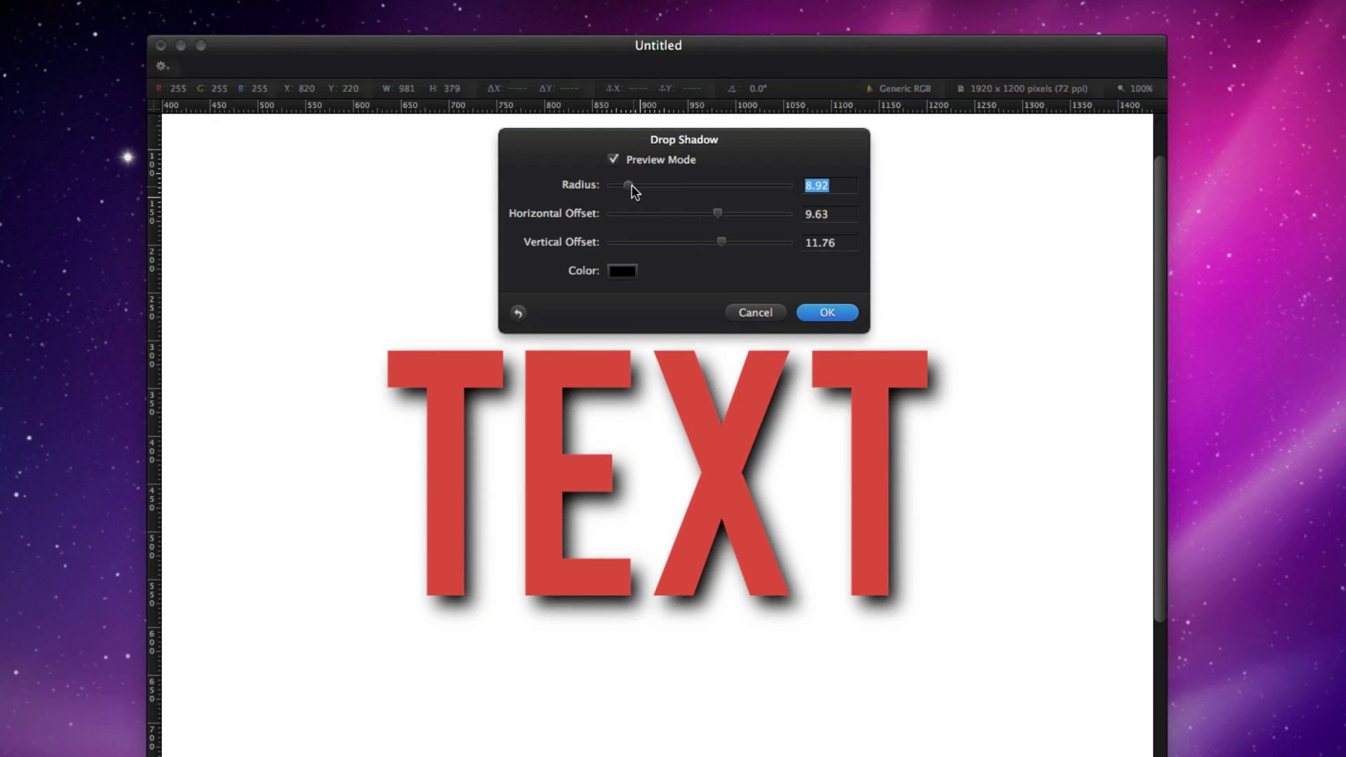
left_click_drag(684, 189, 522, 190)
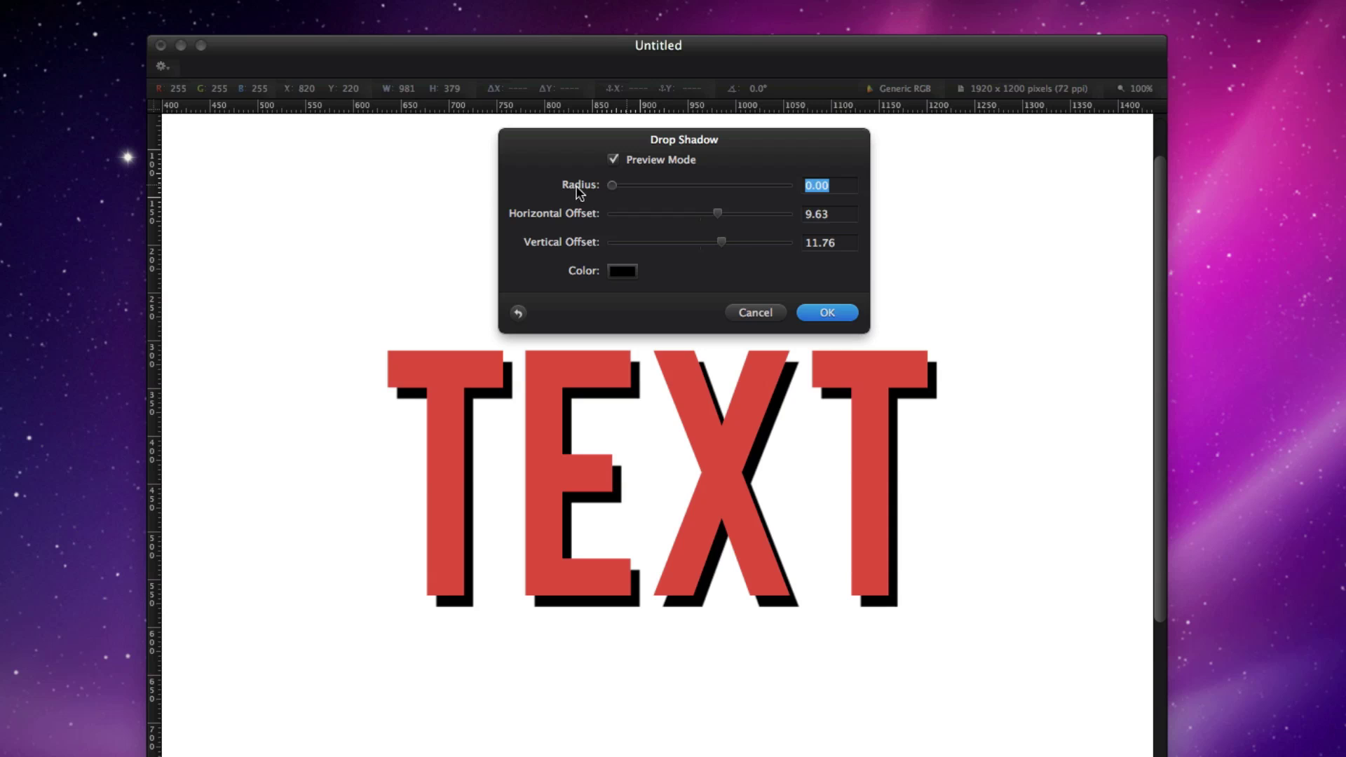
left_click_drag(649, 189, 621, 188)
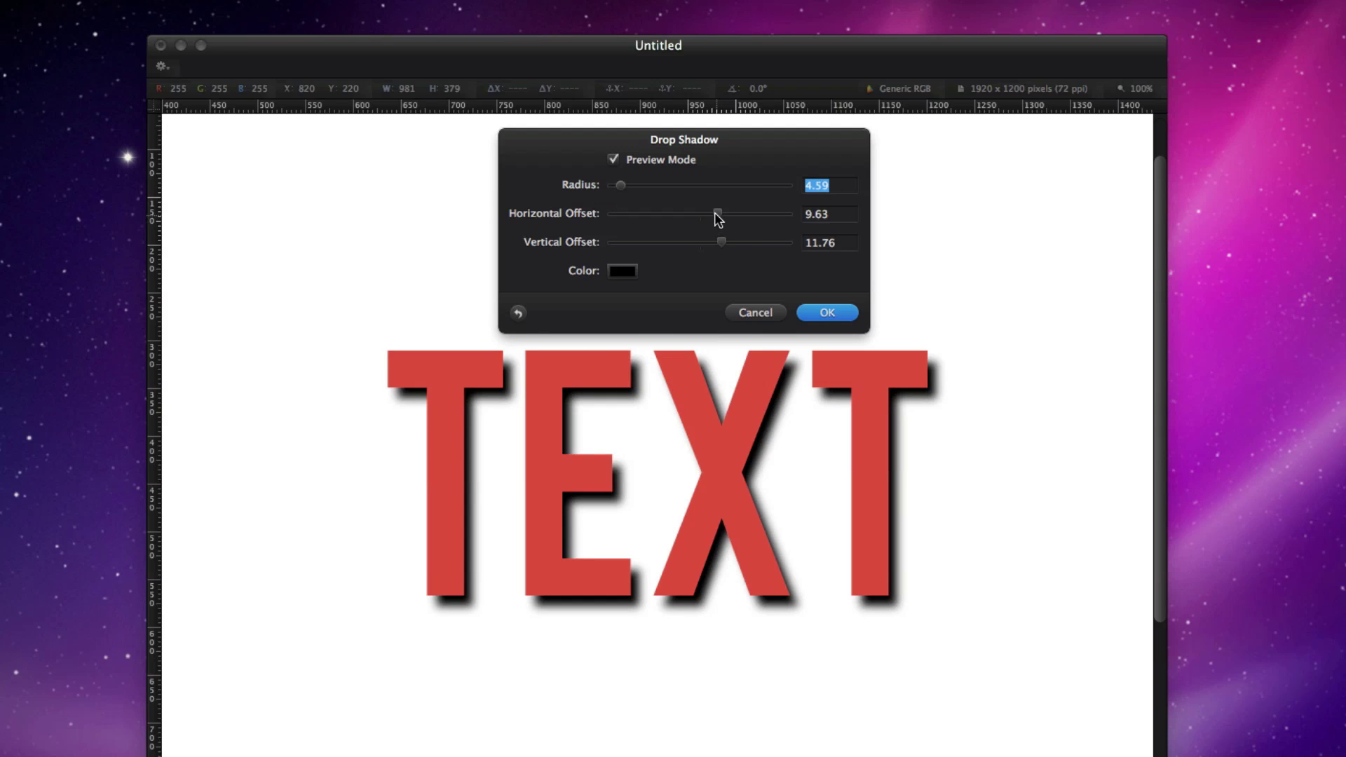
left_click_drag(741, 213, 731, 243)
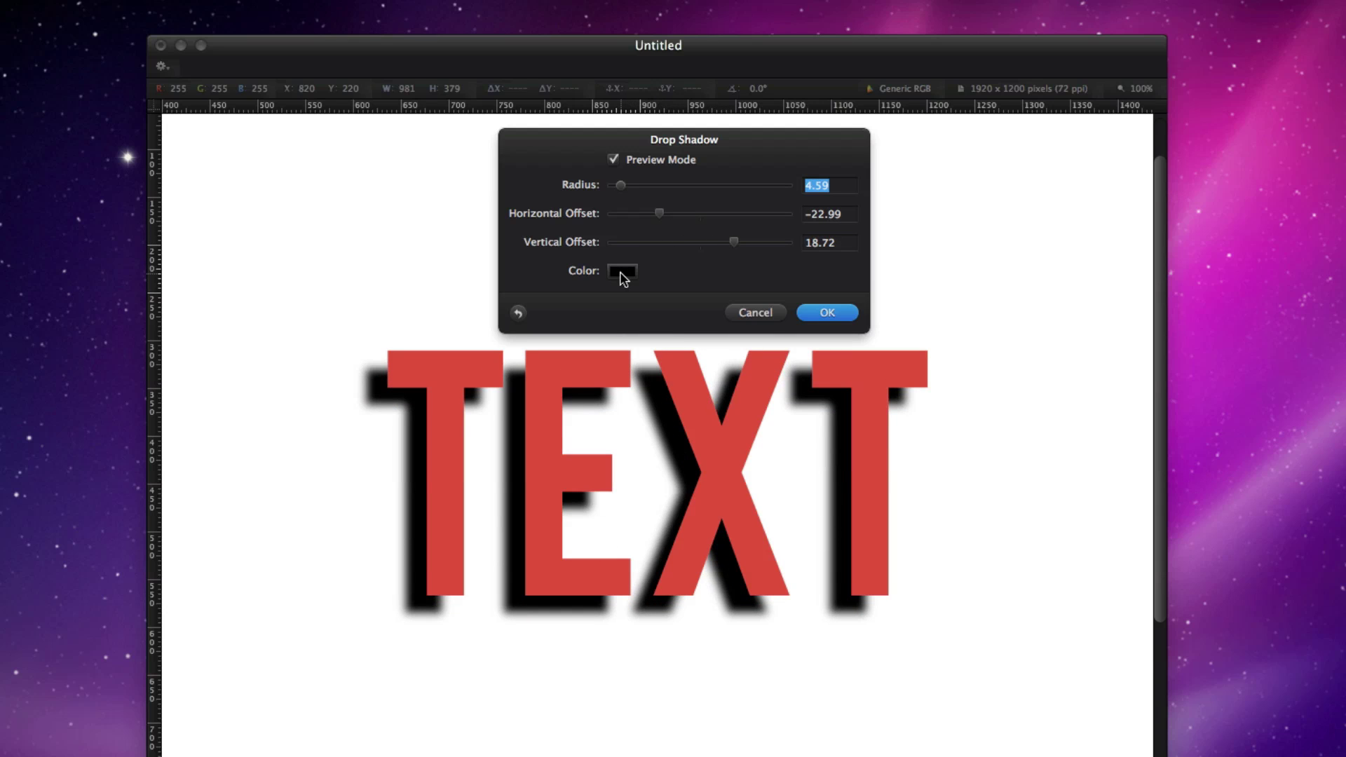
left_click(823, 314)
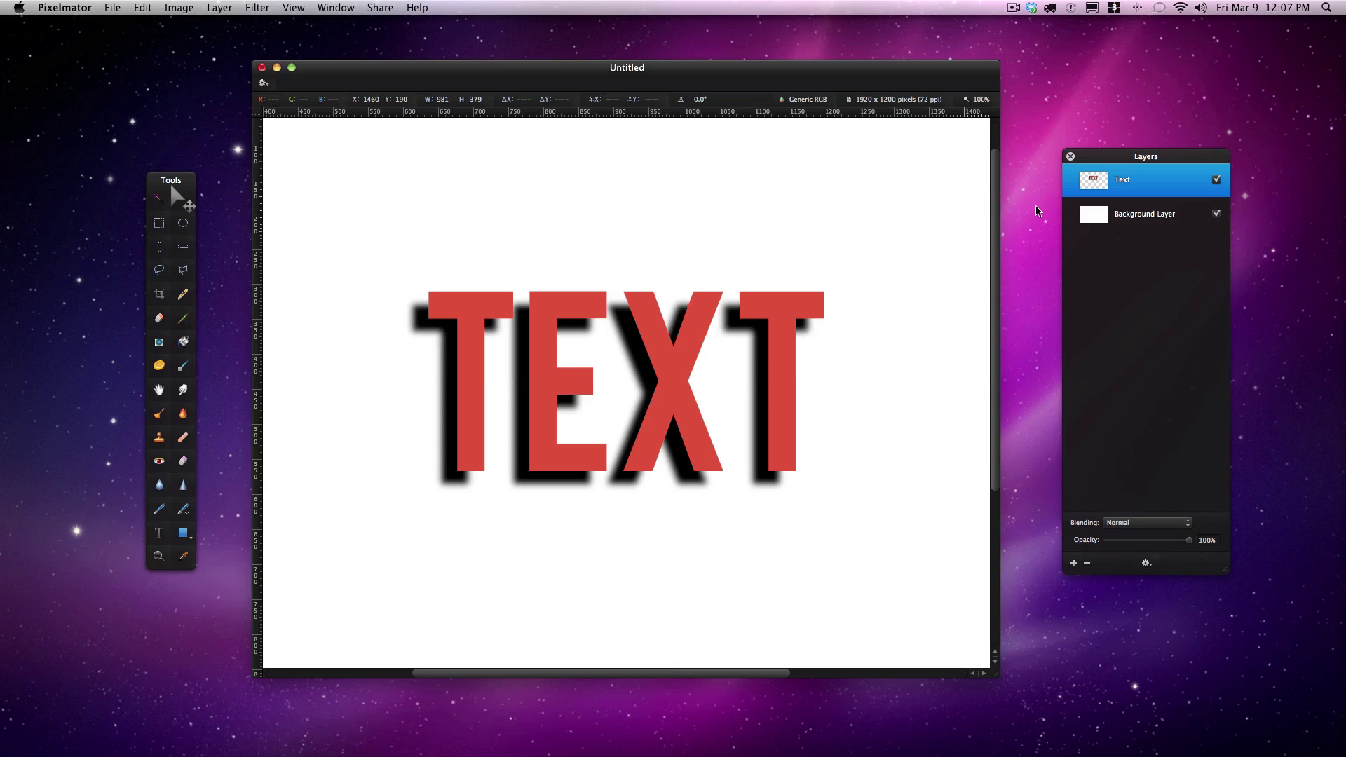
Load the TEXT letter selection from the layer thumbnail, then clear it with Cmd+D.
left_click(1094, 184, "super")
key("super+d")
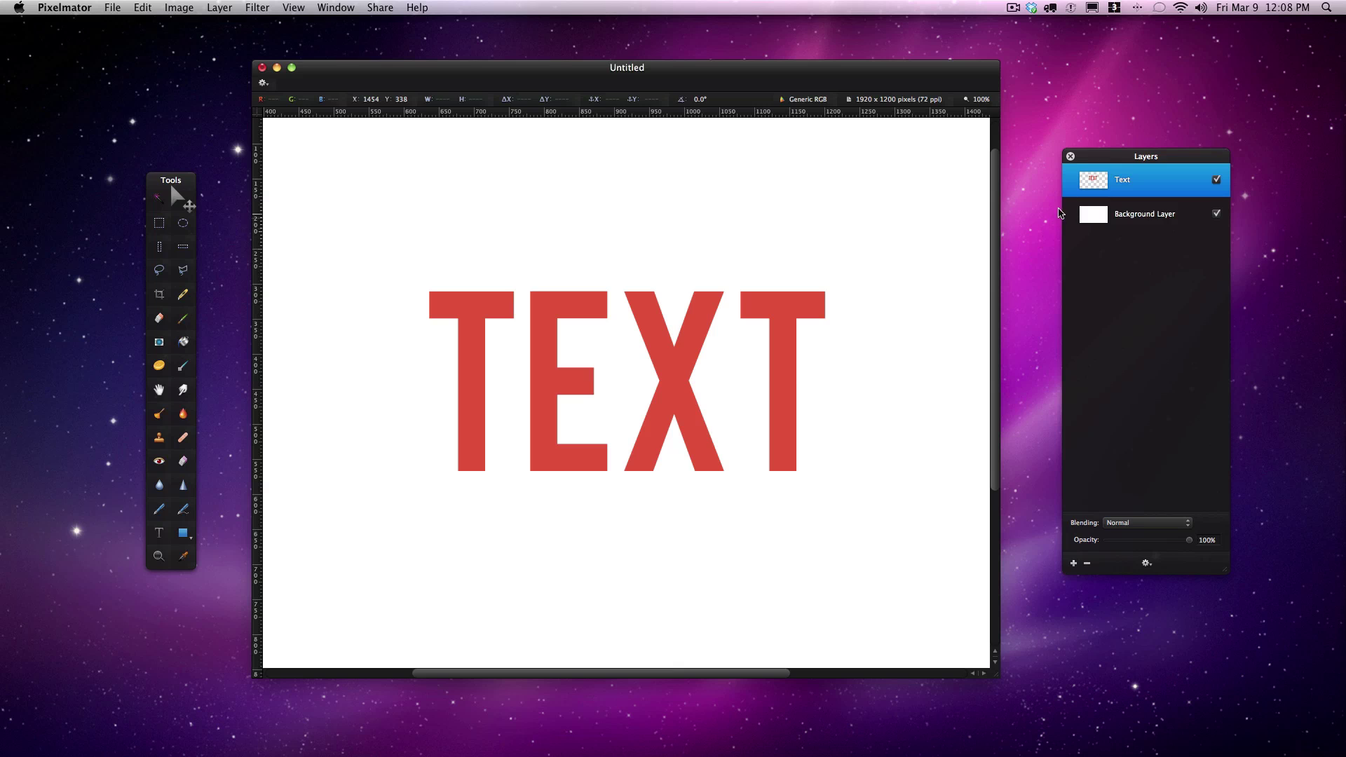
On a new layer above the Background, fill the letter selection black and shift it down-left.
left_click(1094, 180, "super")
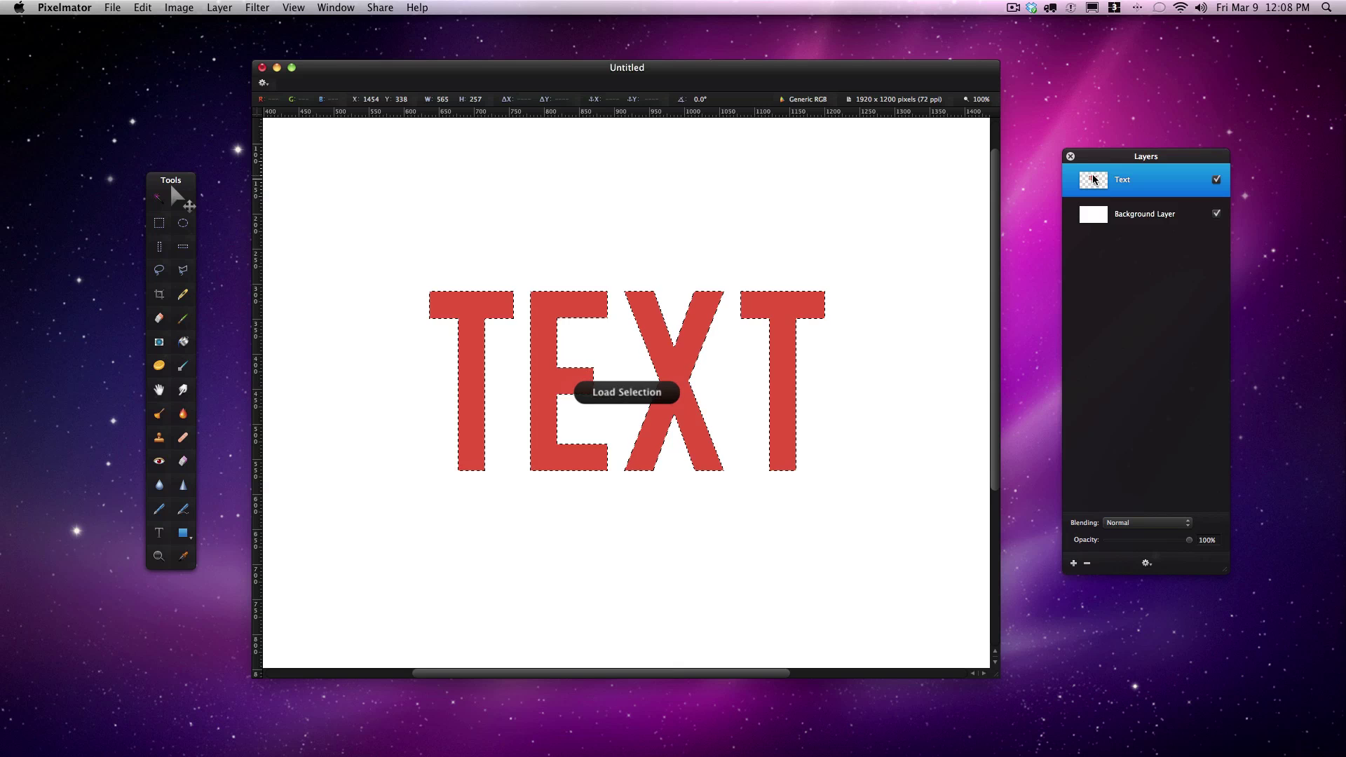
left_click(1137, 212)
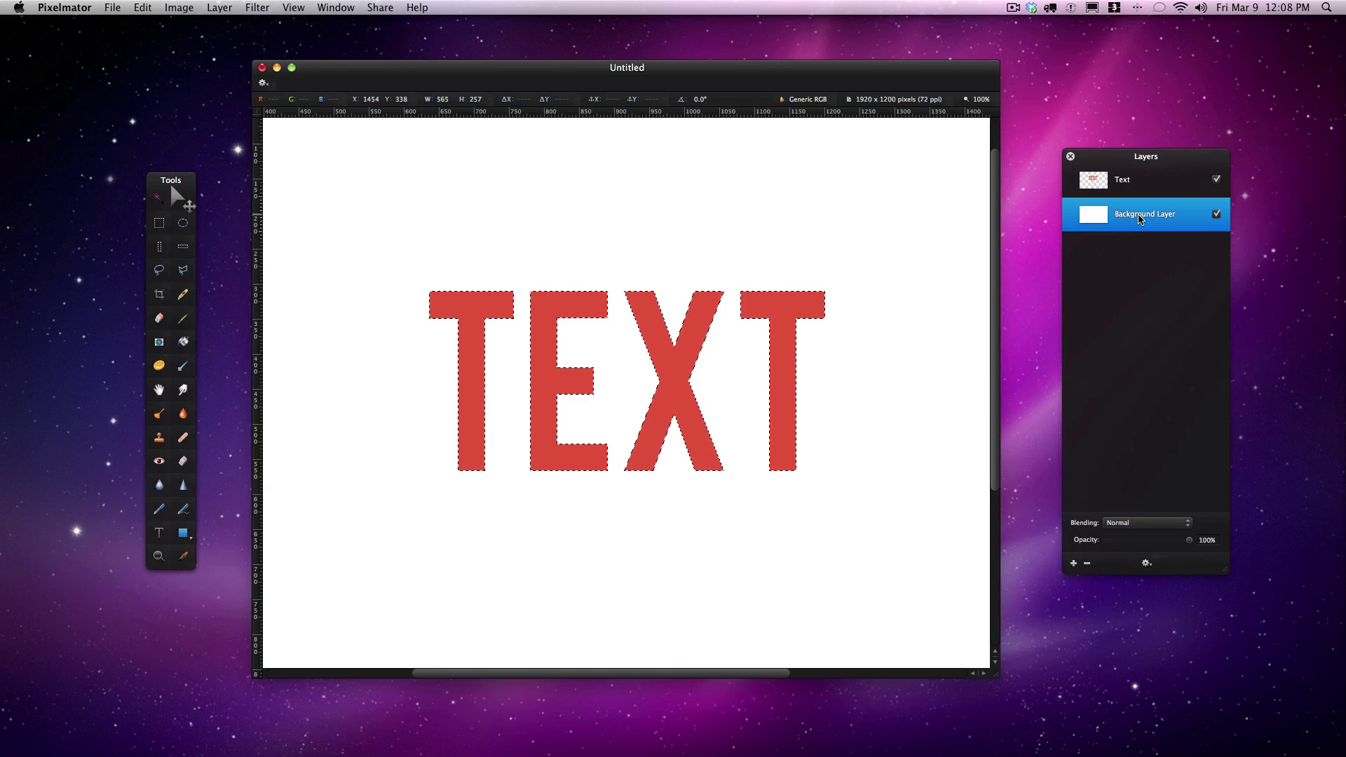
left_click(1073, 564)
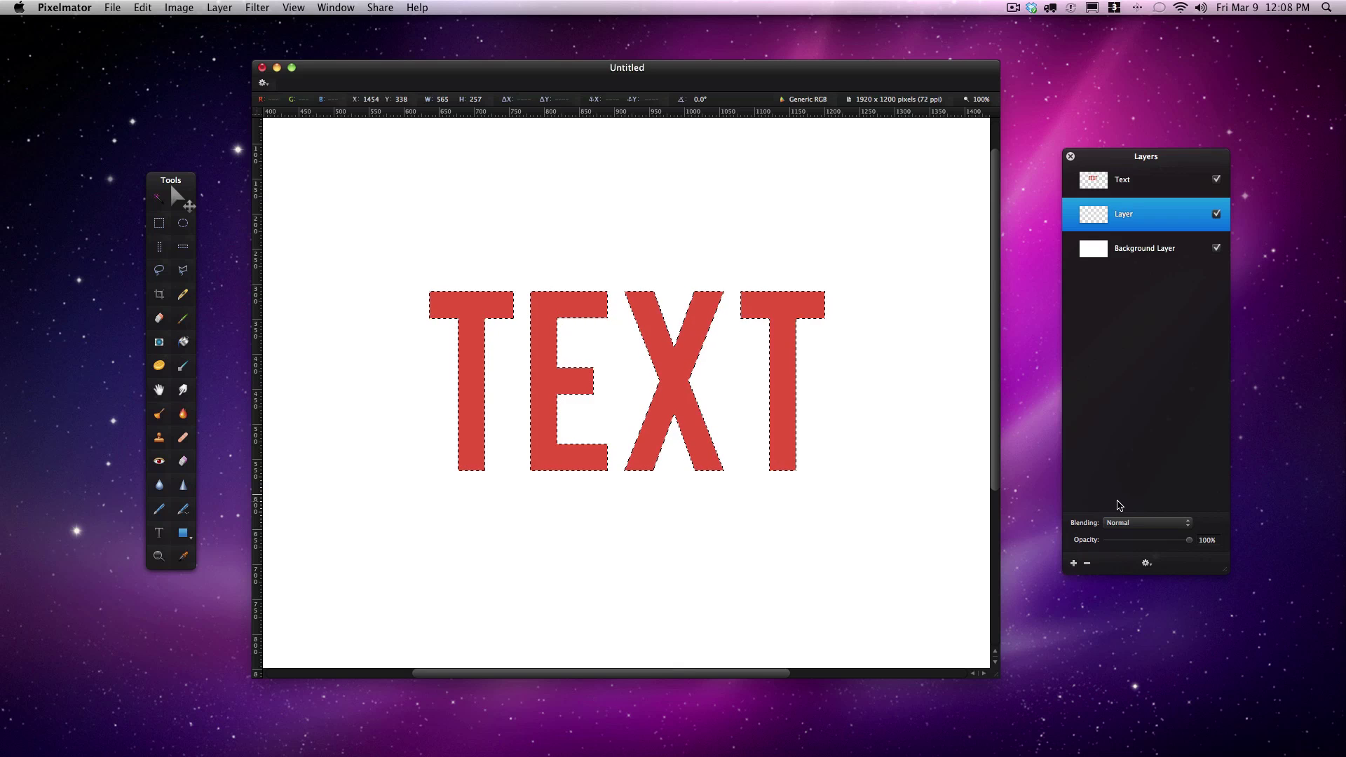
key("shift+BackSpace")
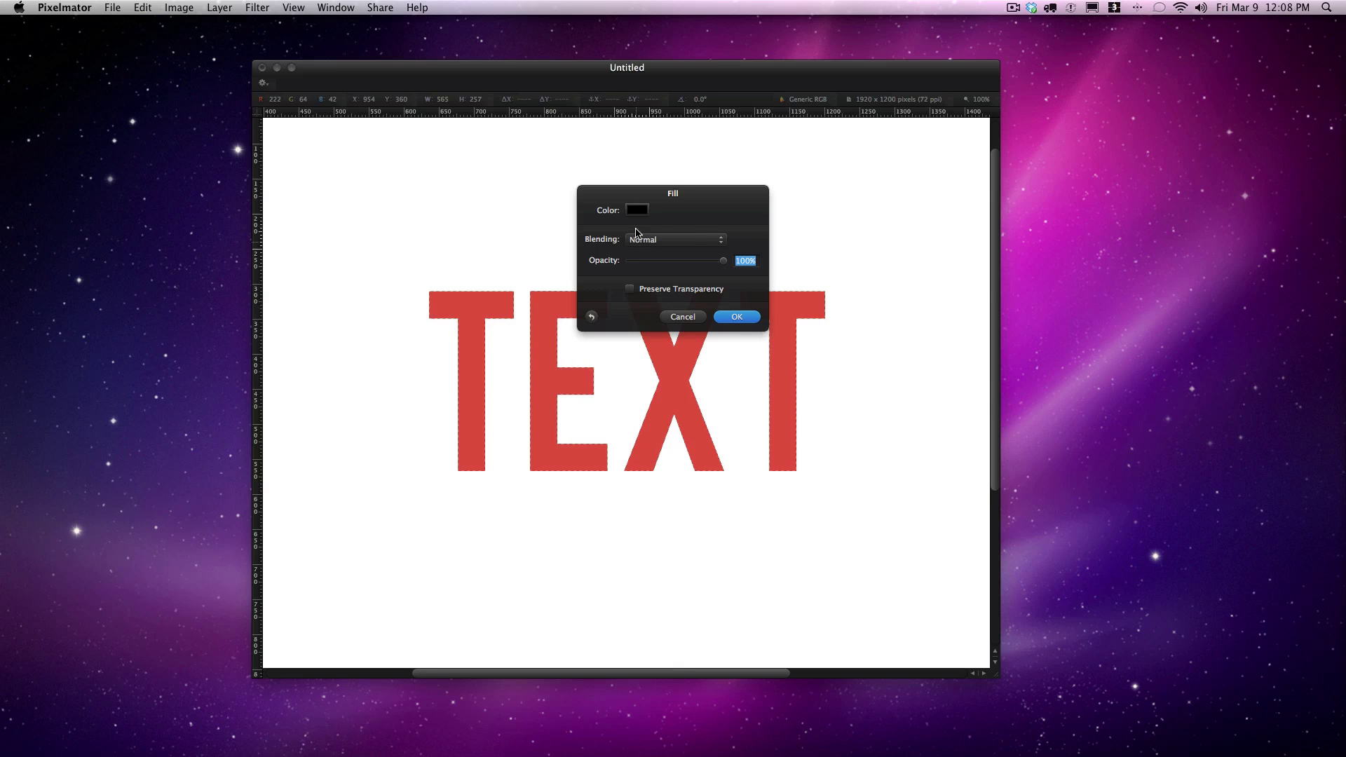
left_click(734, 319)
left_click_drag(751, 364, 744, 370)
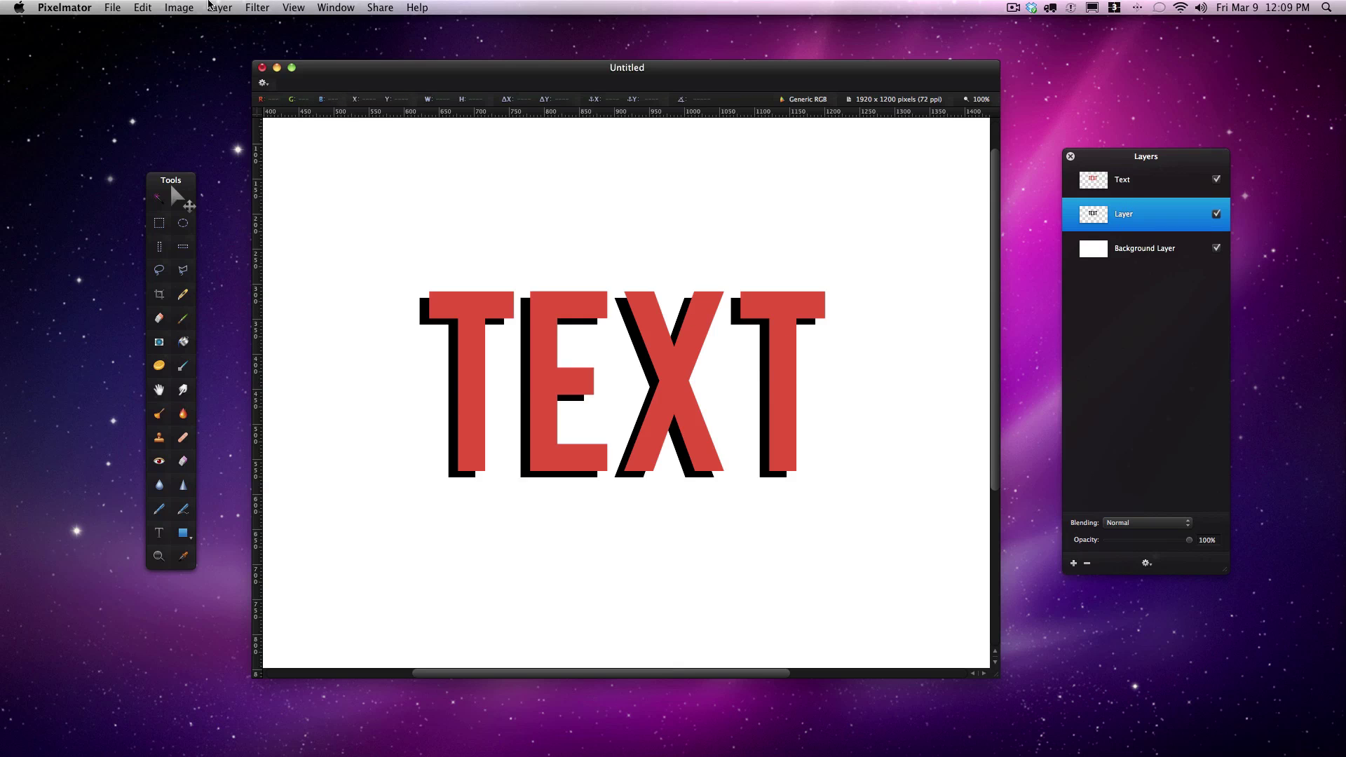
Blur the black shadow letters with a Gaussian blur of radius 6.2 px.
left_click(245, 7)
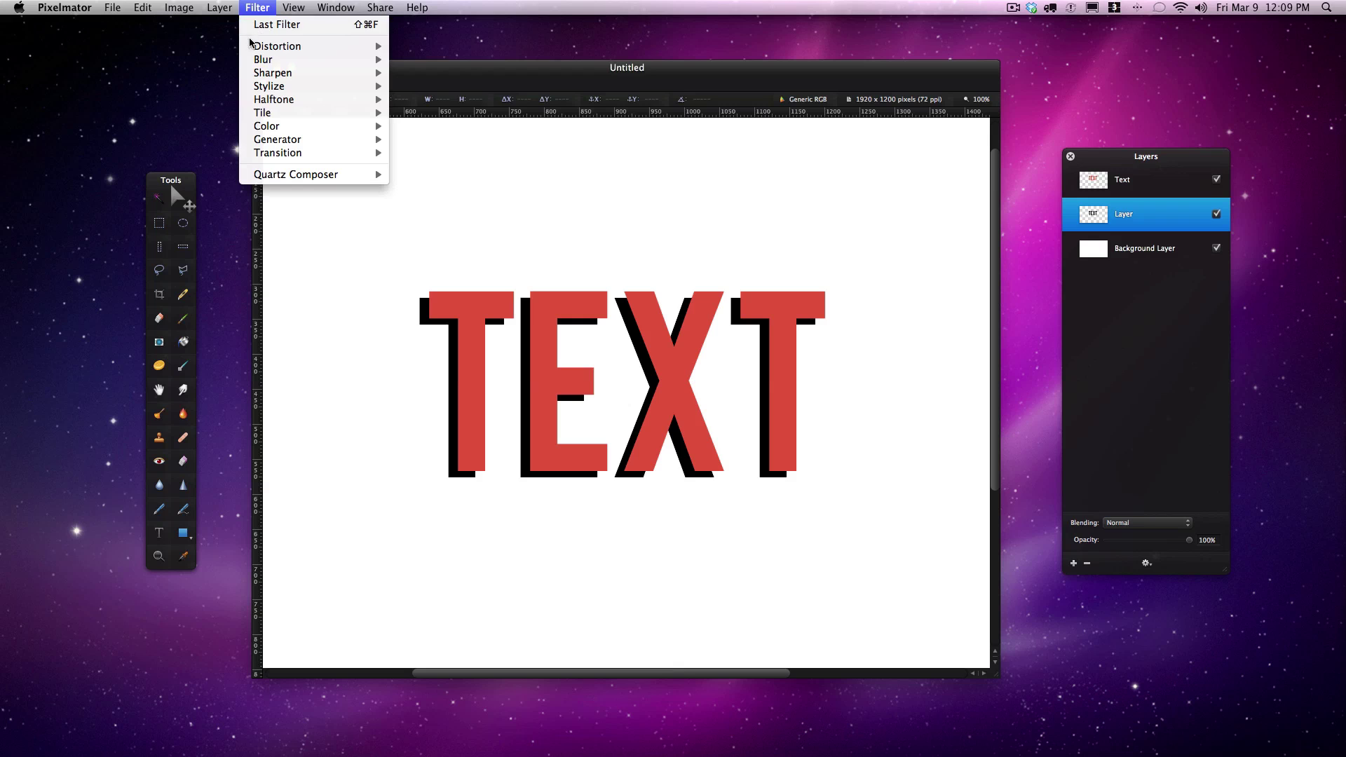
mouse_move(265, 60)
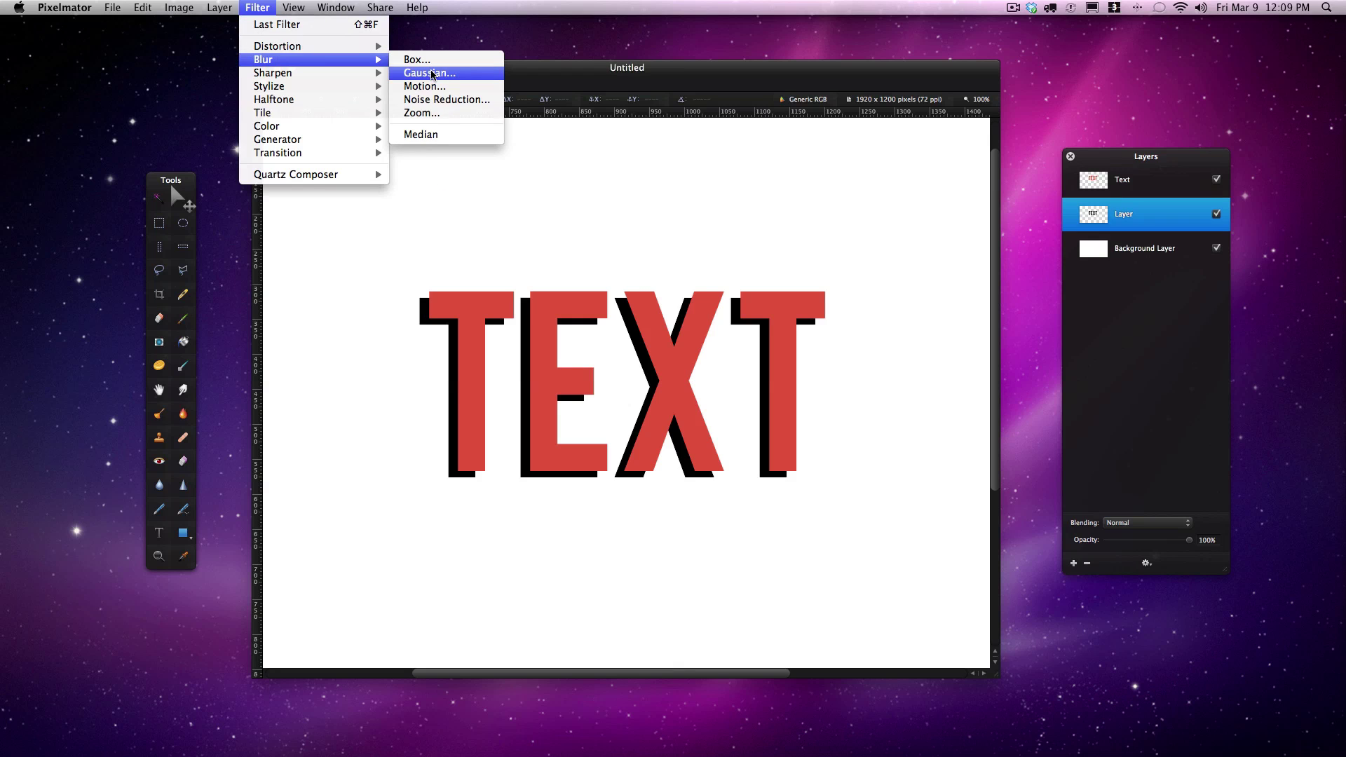
left_click(432, 73)
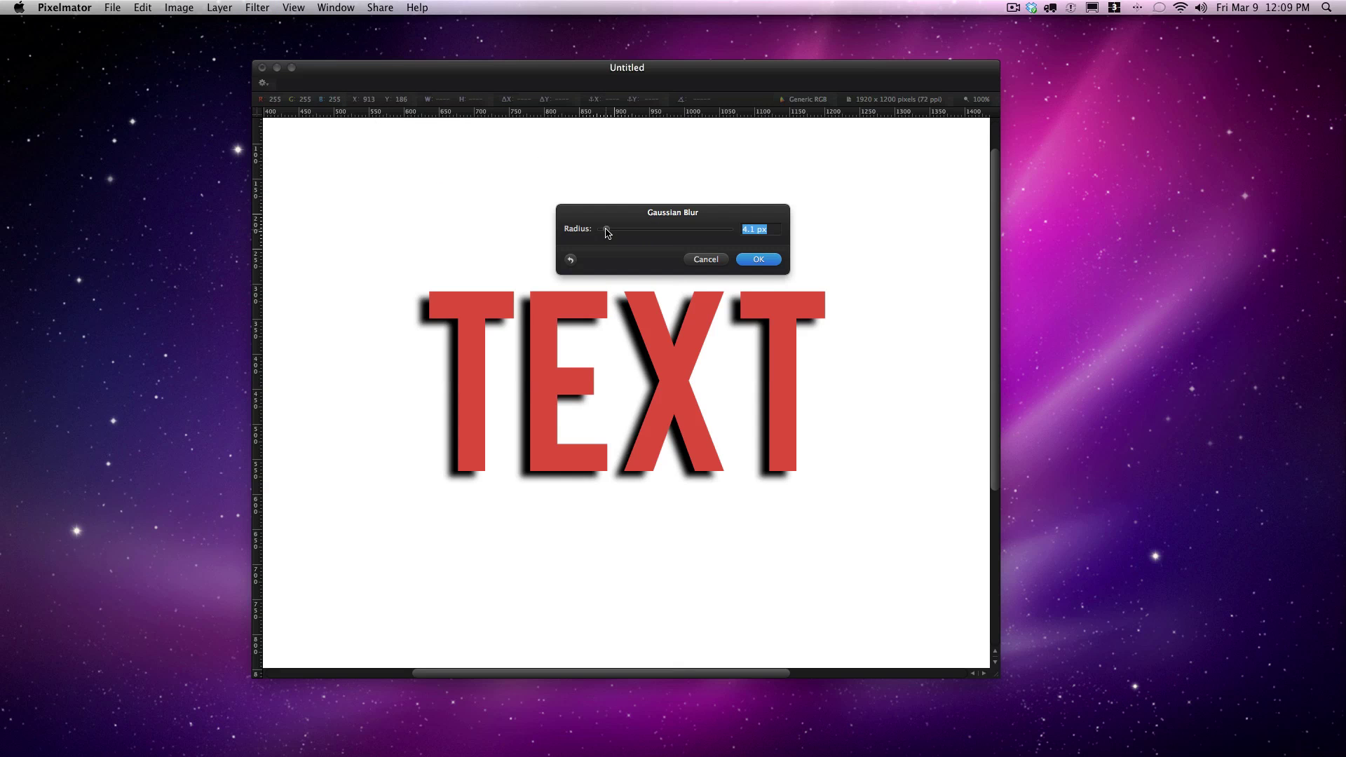
mouse_move(610, 234)
left_mouse_down()
mouse_move(622, 232)
mouse_move(611, 234)
left_mouse_up()
left_click(752, 260)
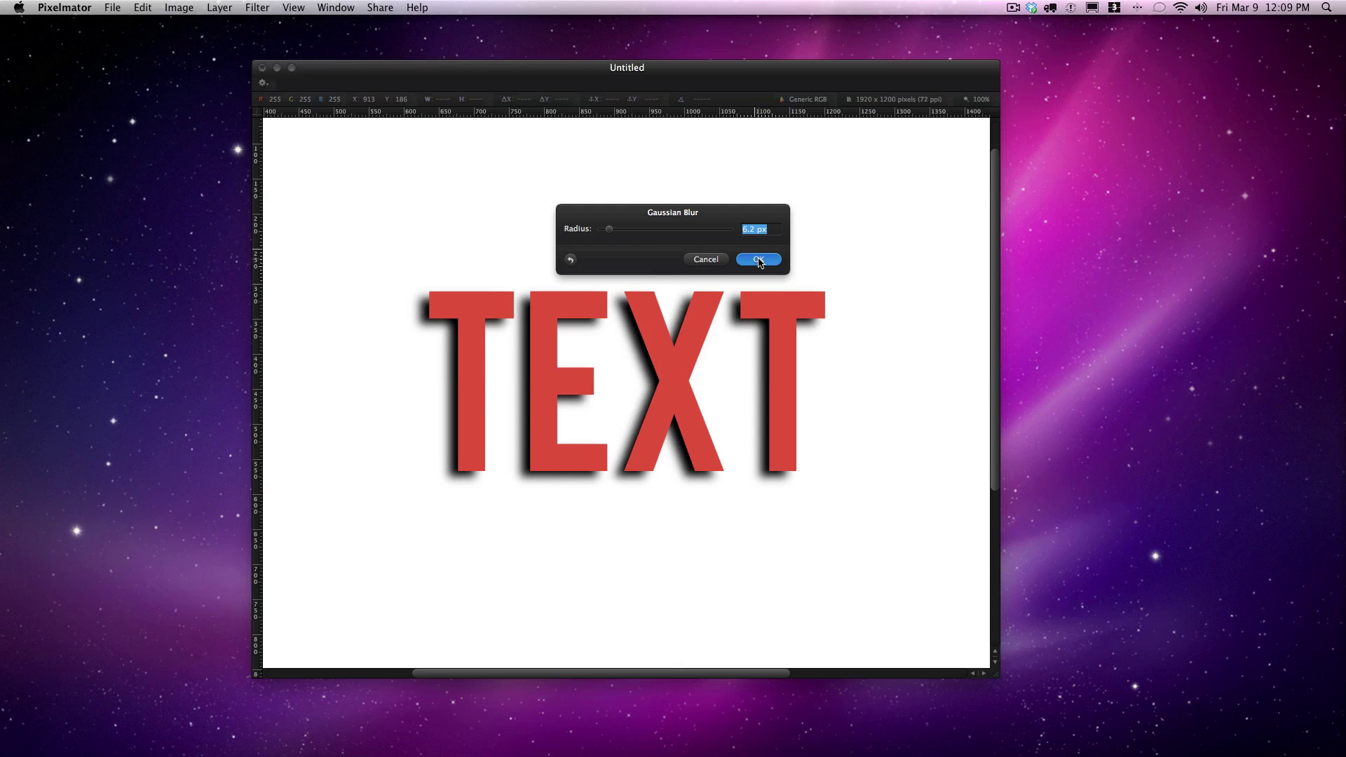
Reposition the blurred shadow, fade it to 50% opacity and back, then deselect.
mouse_move(892, 328)
left_mouse_down()
mouse_move(901, 336)
mouse_move(868, 316)
mouse_move(893, 326)
left_mouse_up()
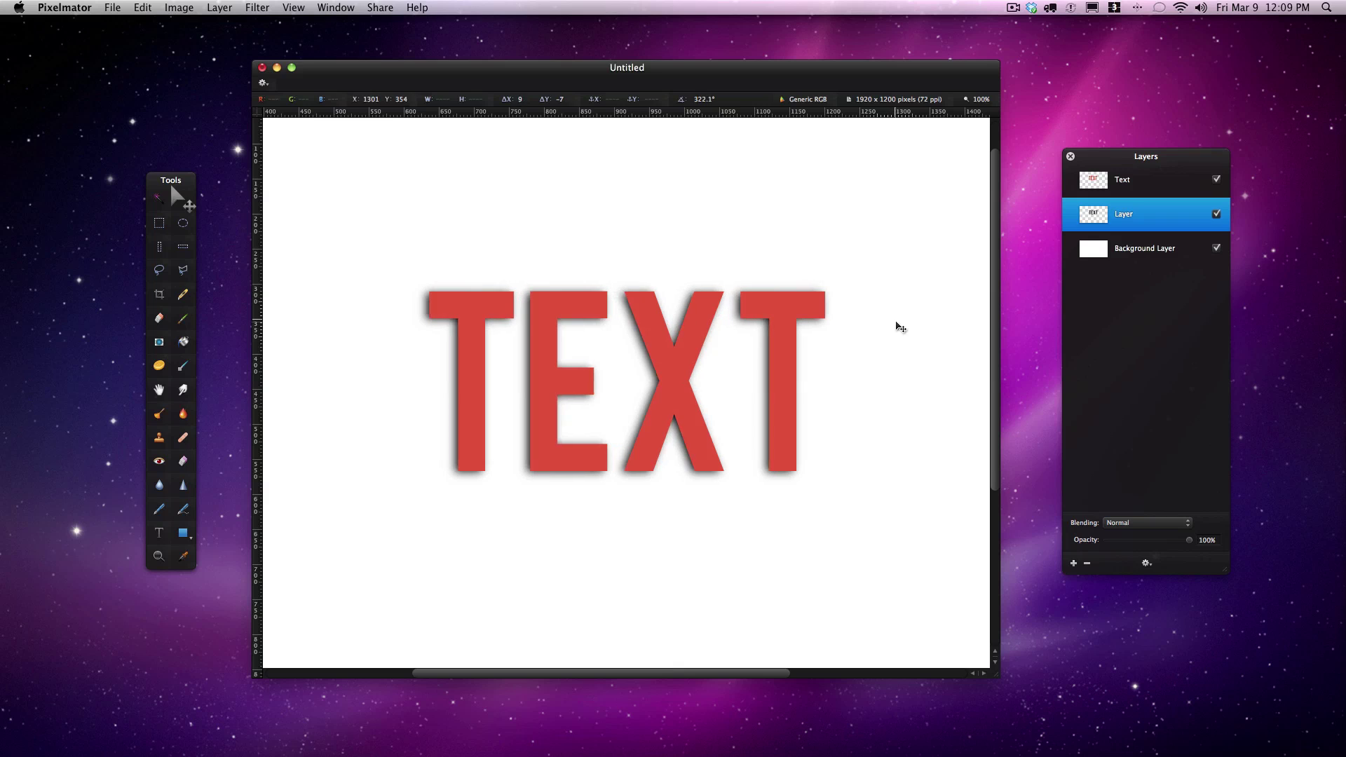
mouse_move(1190, 541)
left_mouse_down()
mouse_move(1129, 544)
mouse_move(1192, 544)
left_mouse_up()
left_click_drag(786, 502, 781, 508)
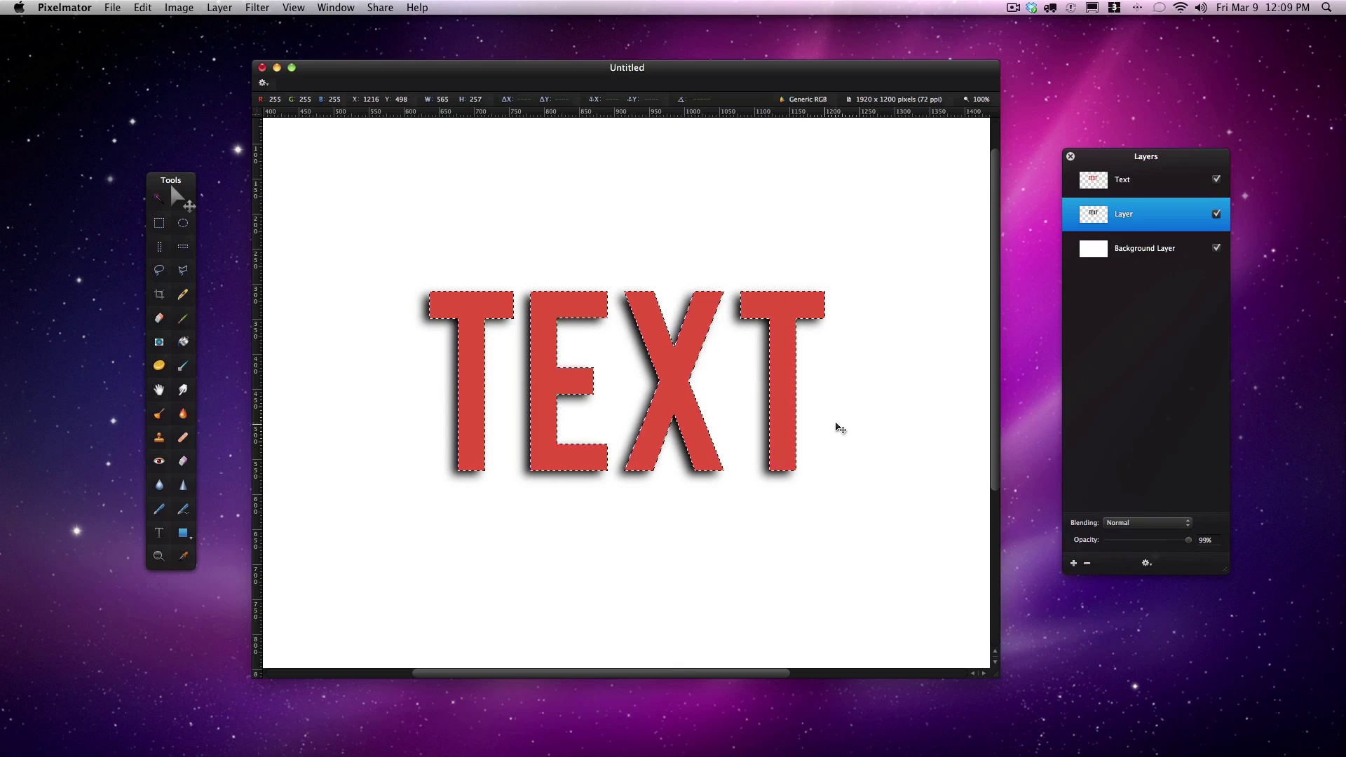
key("super+d")
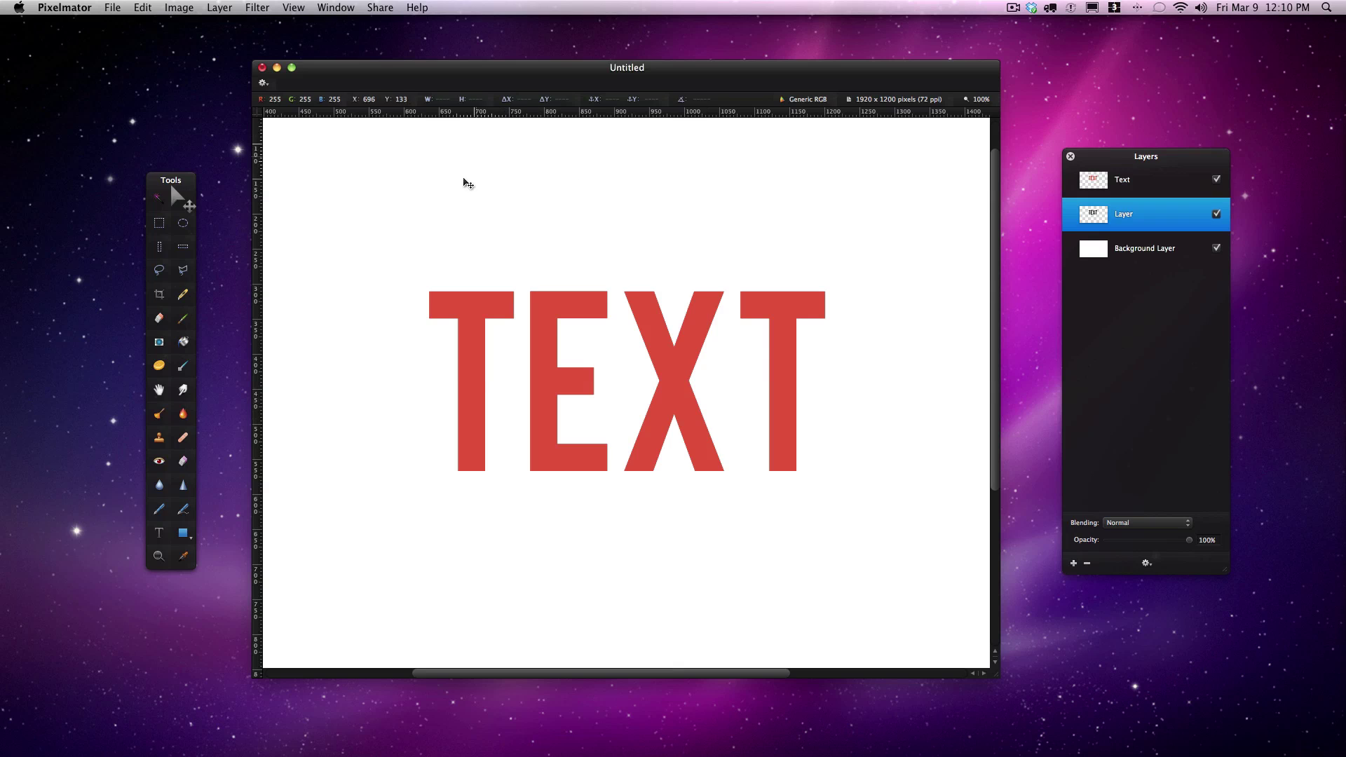
Apply a Zoom Blur to the shadow with its centre at the top left and a small amount.
left_click(255, 7)
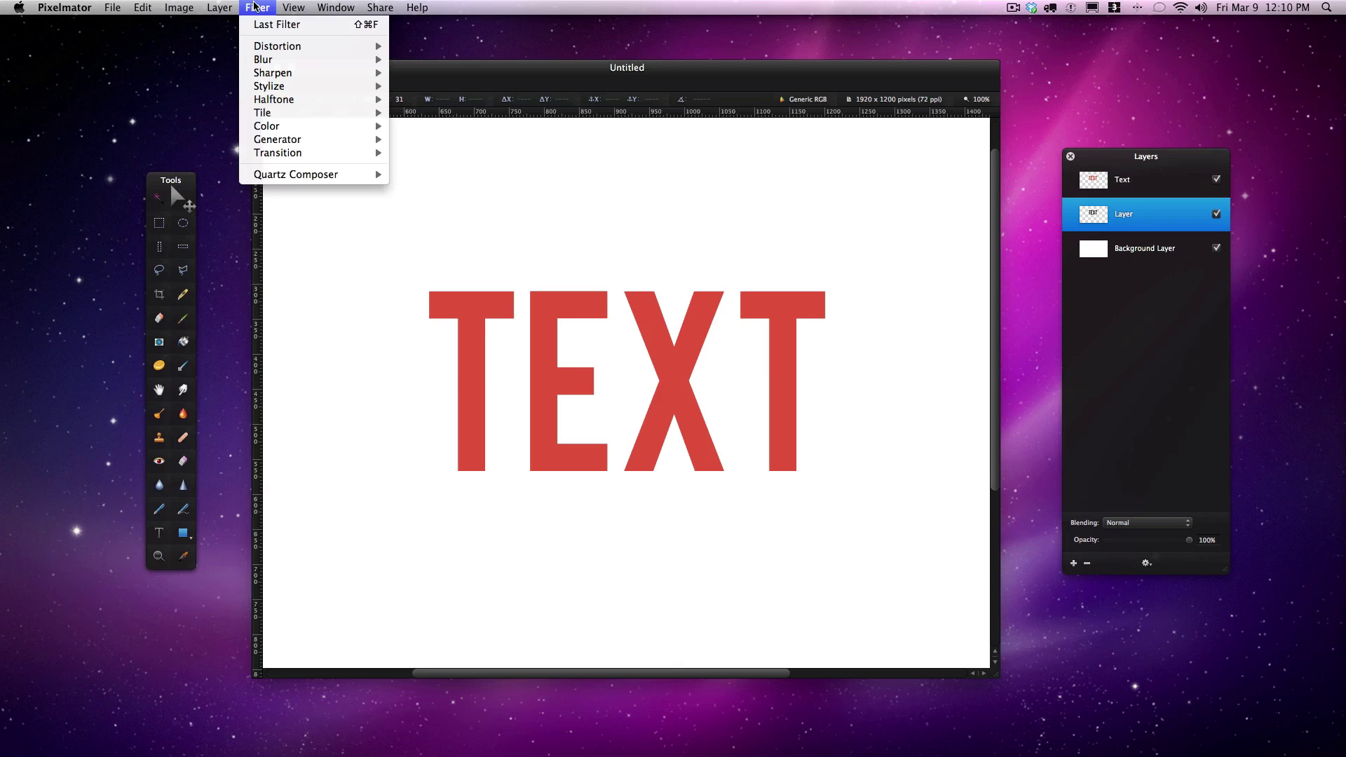
mouse_move(286, 89)
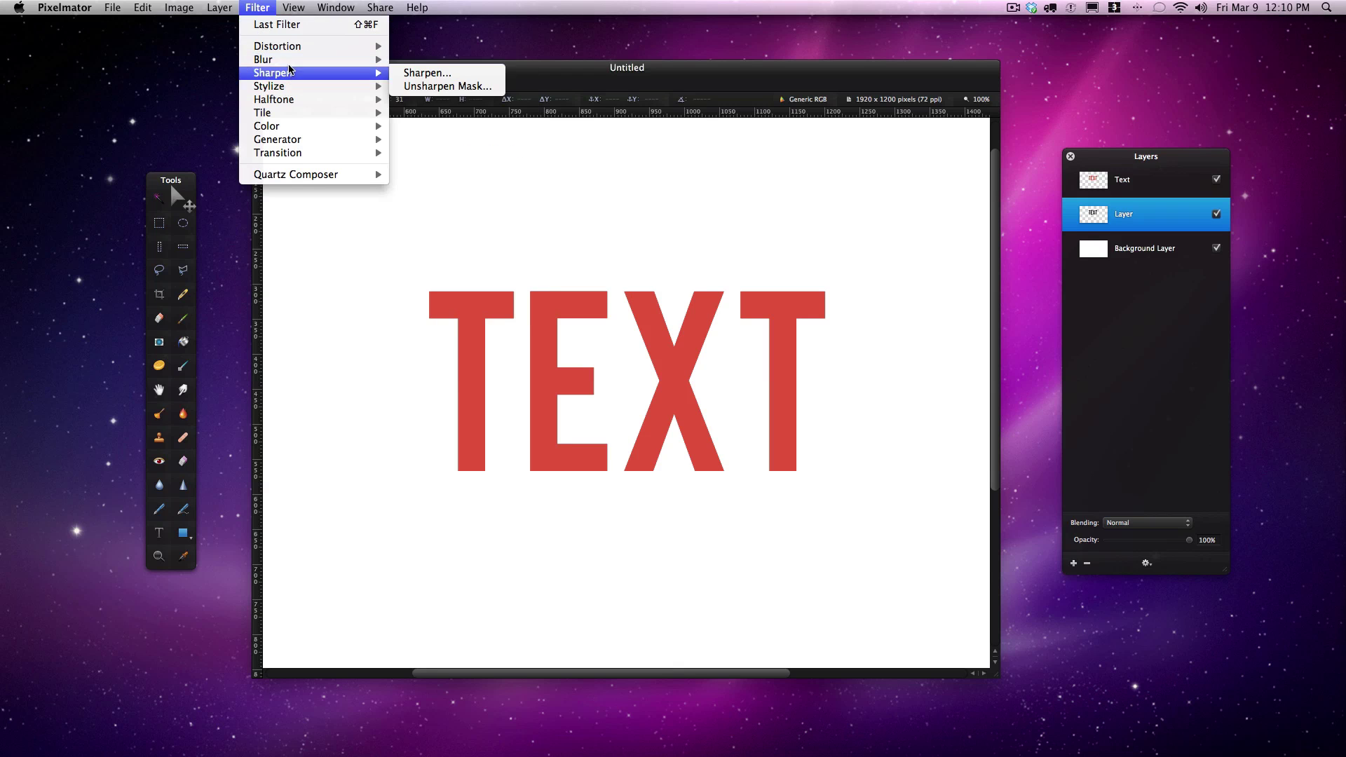
mouse_move(310, 61)
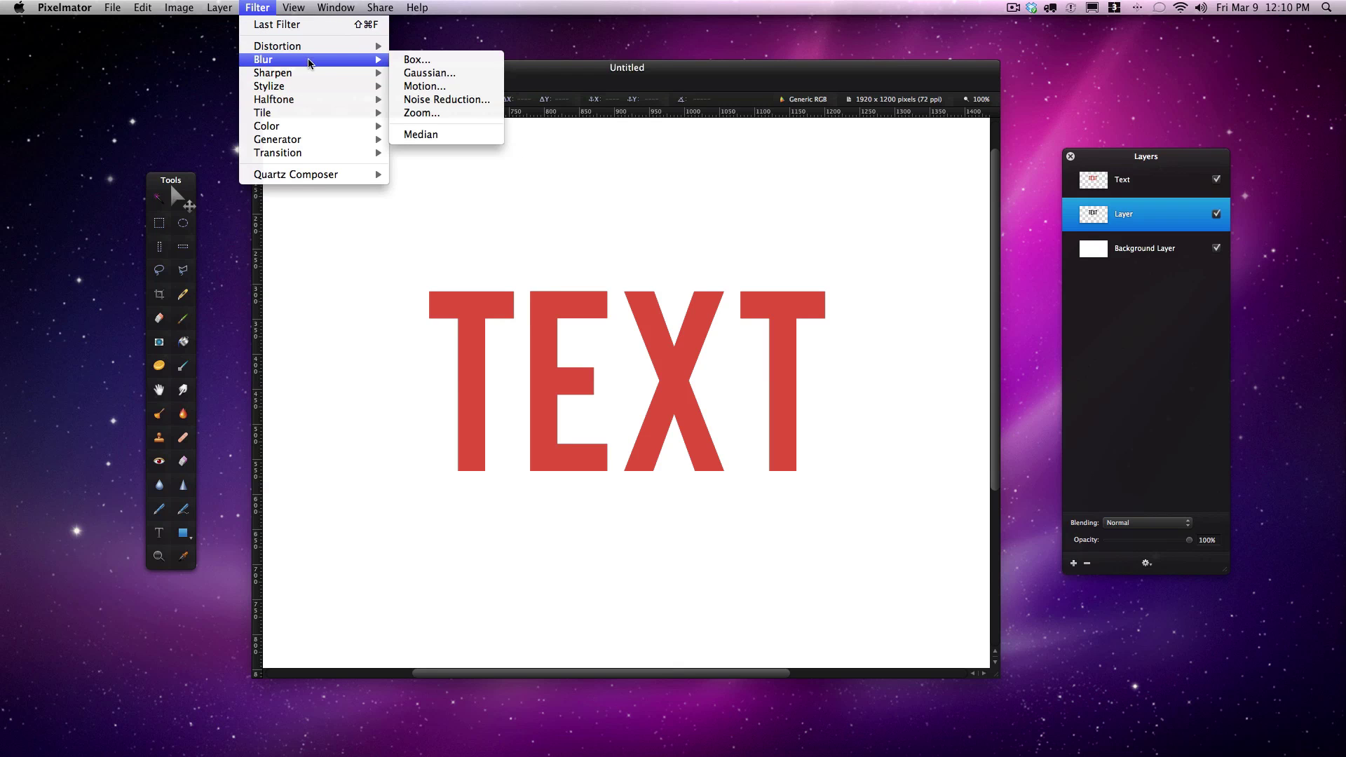
left_click(412, 114)
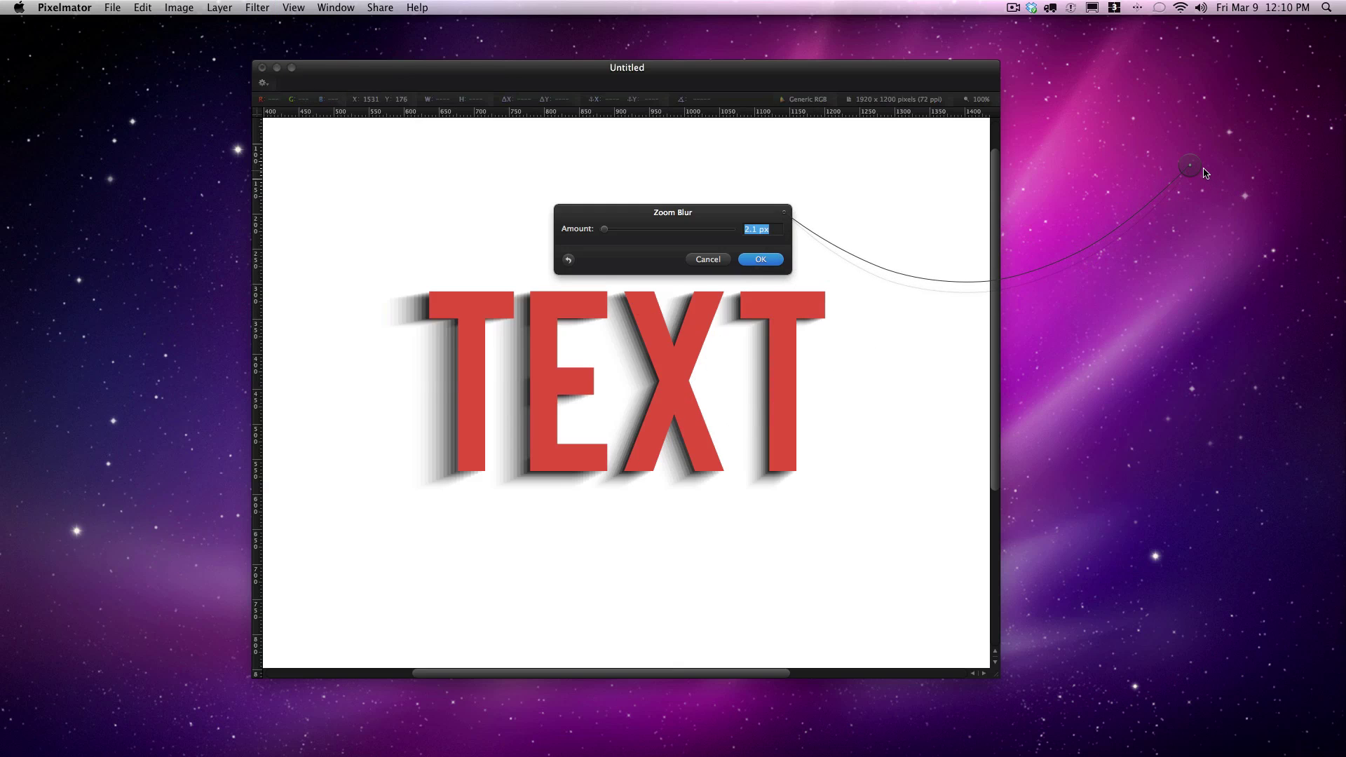
left_click_drag(1134, 178, 849, 228)
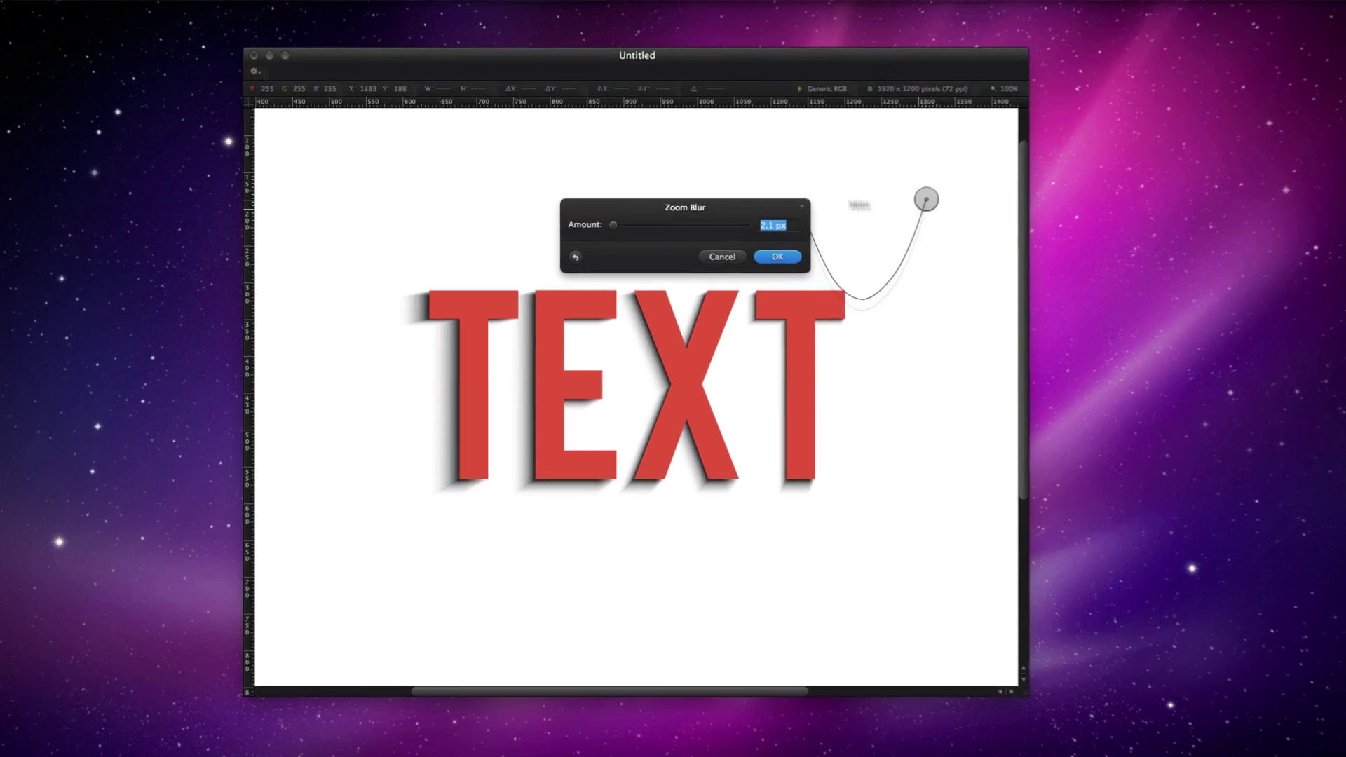
left_click_drag(790, 195, 778, 128)
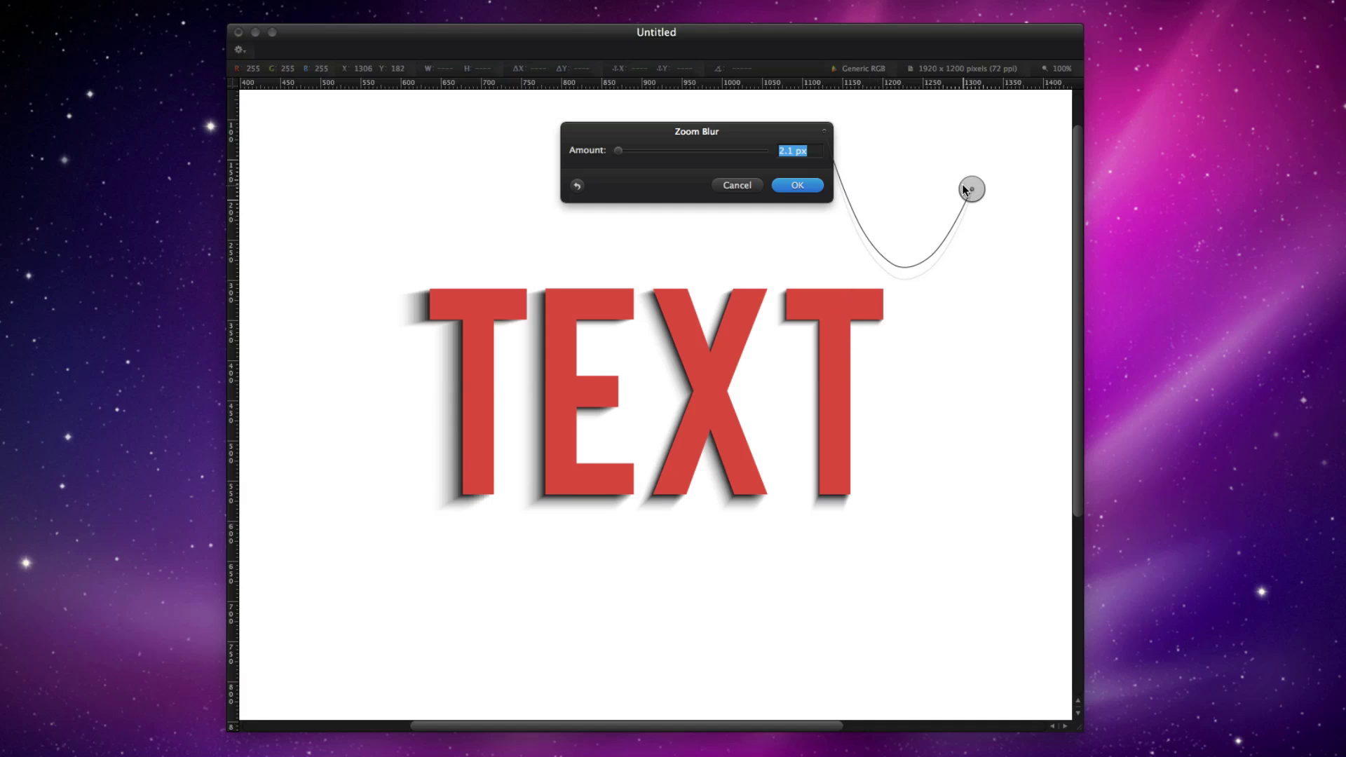
mouse_move(972, 189)
left_mouse_down()
mouse_move(336, 229)
mouse_move(332, 204)
mouse_move(602, 137)
mouse_move(882, 166)
mouse_move(1059, 266)
mouse_move(540, 235)
mouse_move(309, 238)
mouse_move(255, 115)
mouse_move(230, 104)
mouse_move(331, 151)
mouse_move(232, 105)
left_mouse_up()
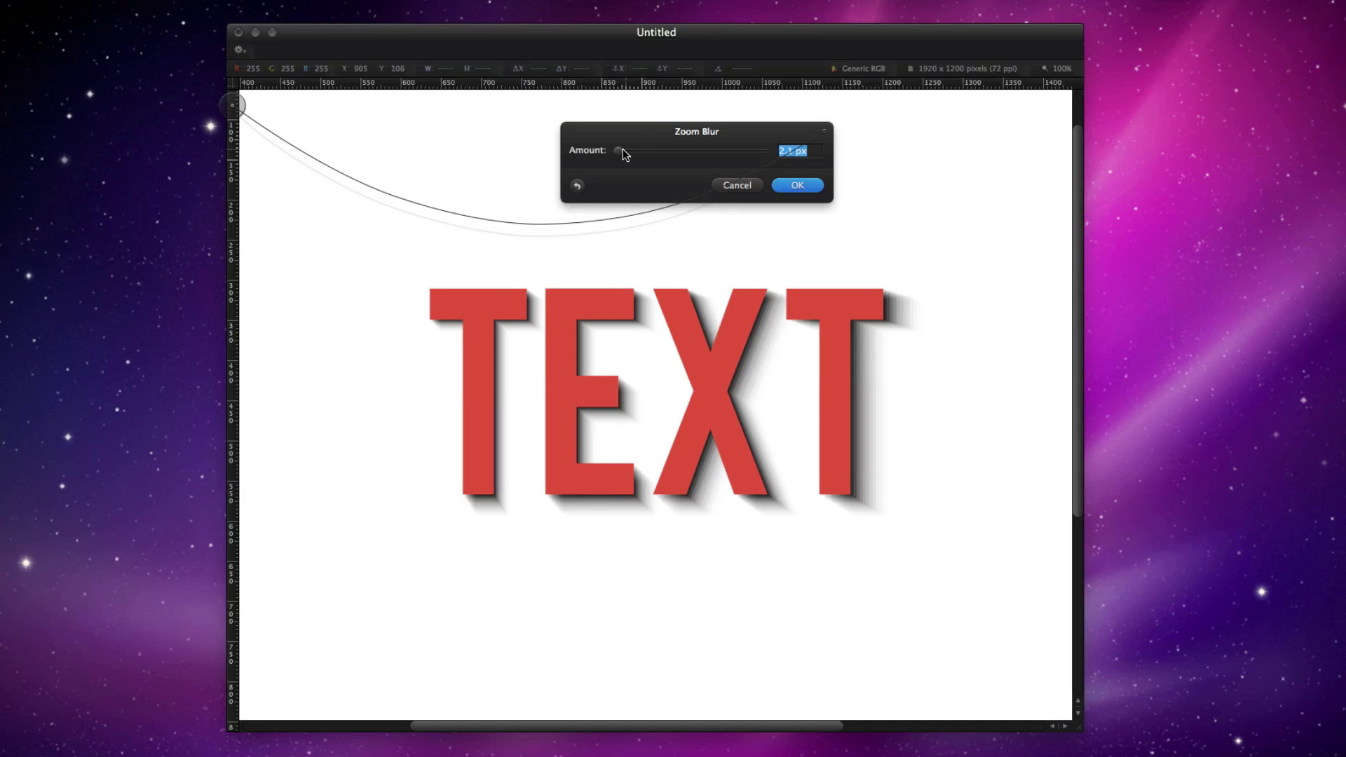
left_click_drag(618, 154, 620, 156)
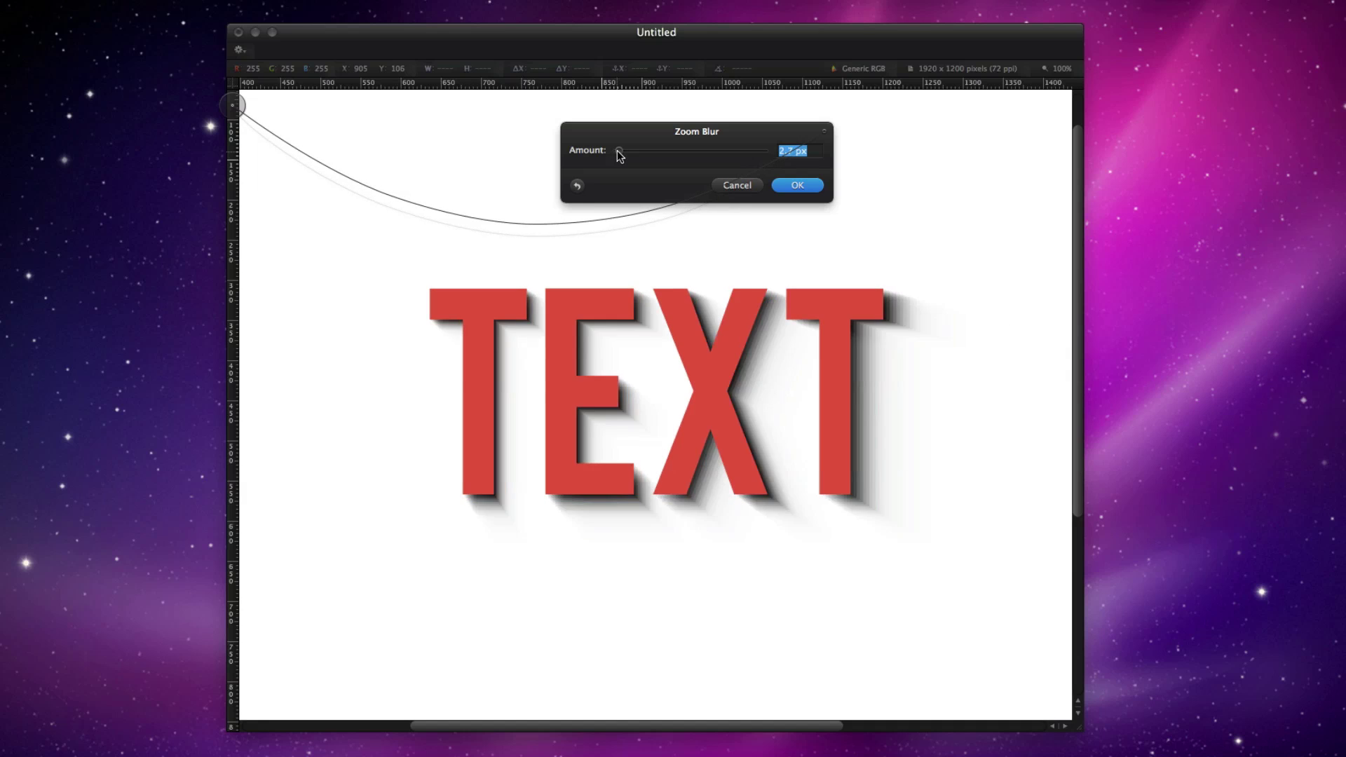
left_click(797, 187)
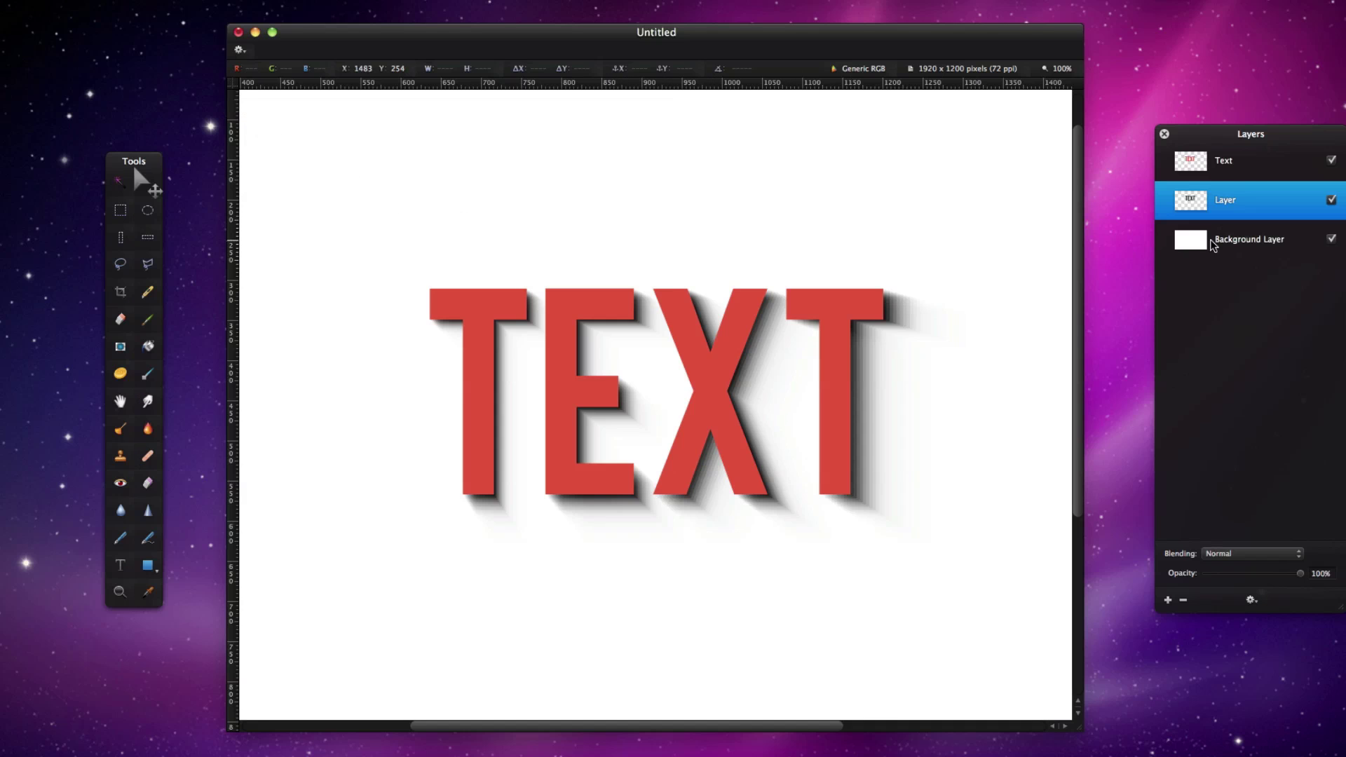
Delete the zoom-blurred shadow so only flat red TEXT remains, then enter Free Transform on the shadow layer.
left_click_drag(953, 425, 948, 423)
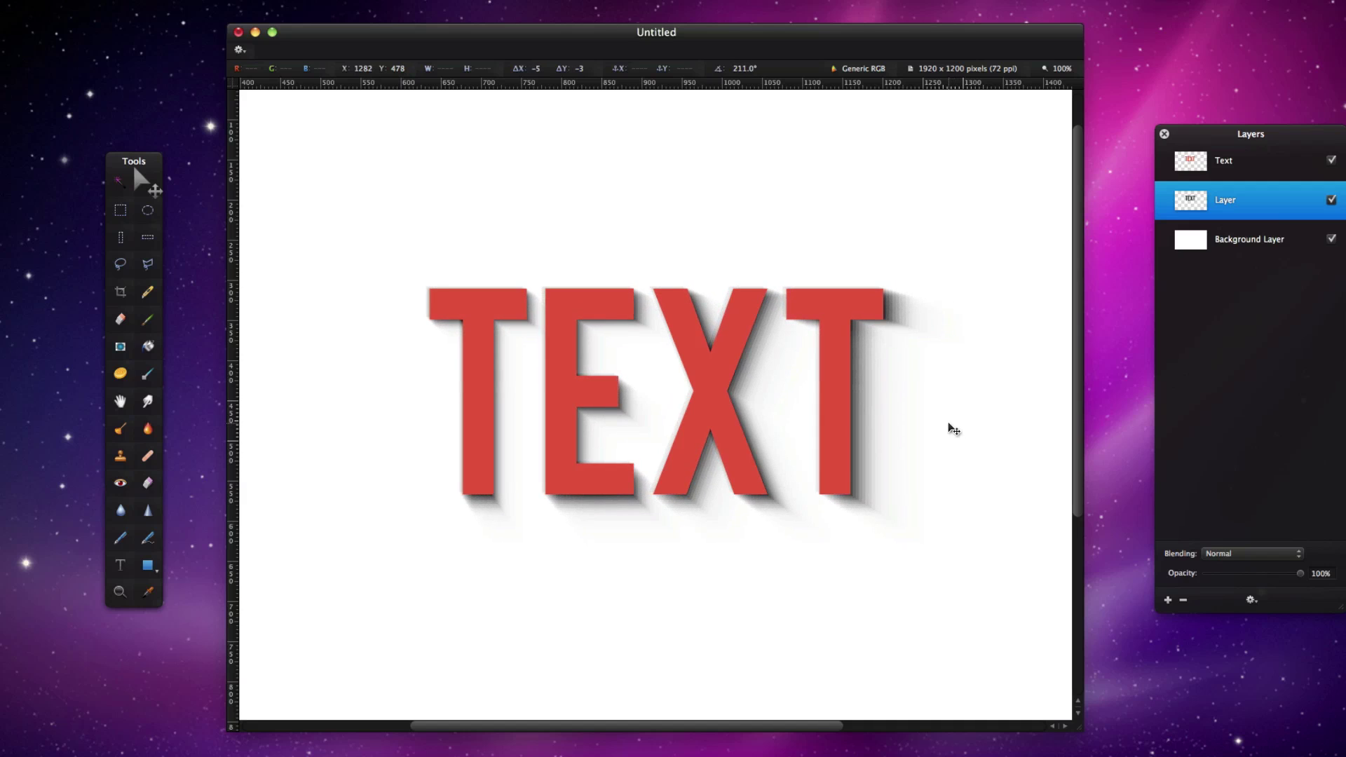
left_click(1190, 164, "super")
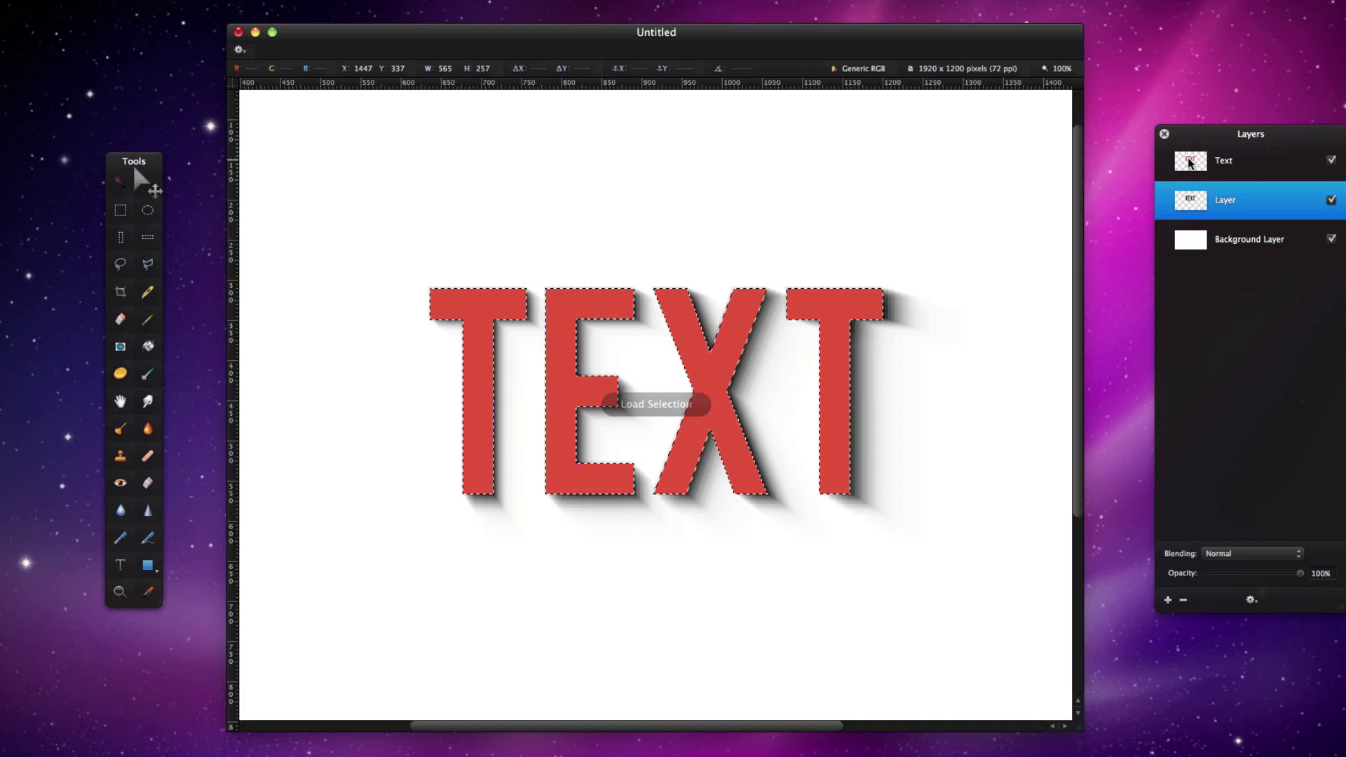
key("super+shift+i")
key("Delete")
key("super+d")
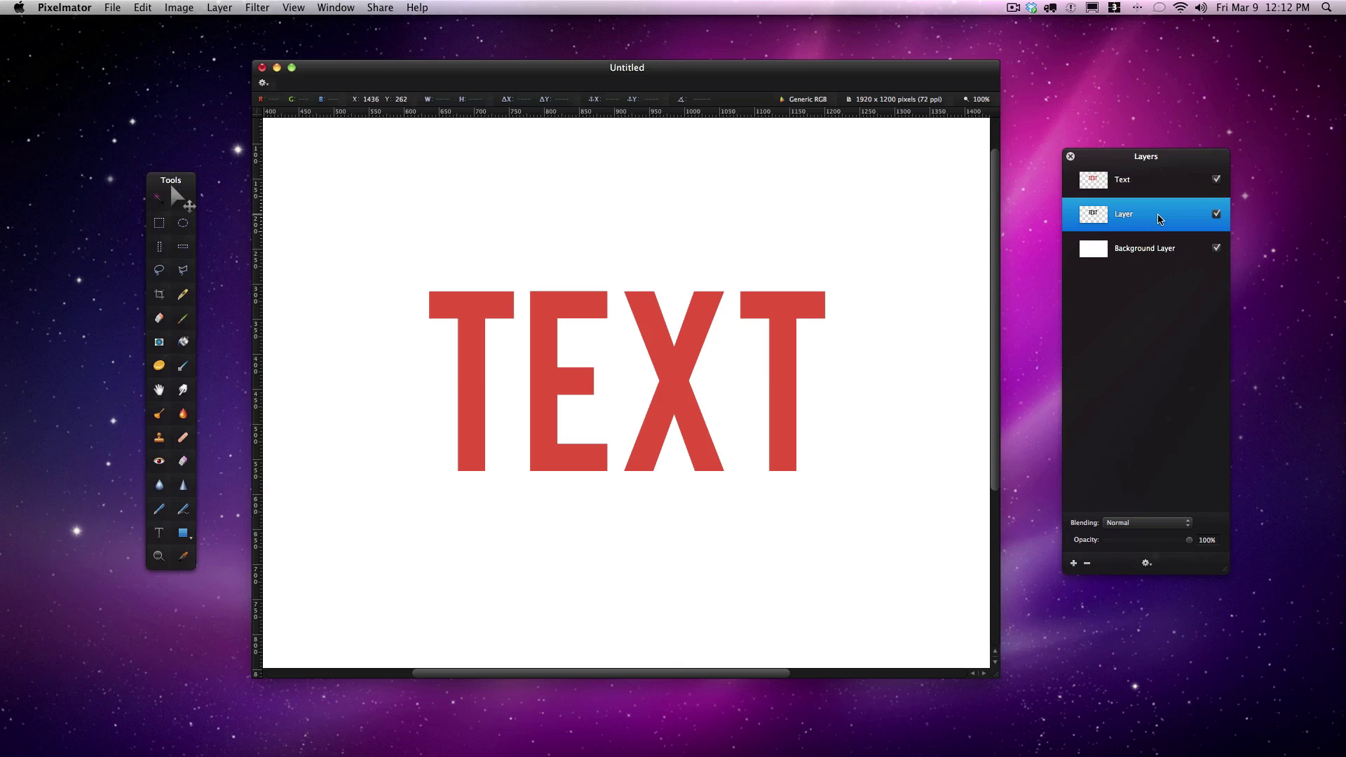
key("super+f")
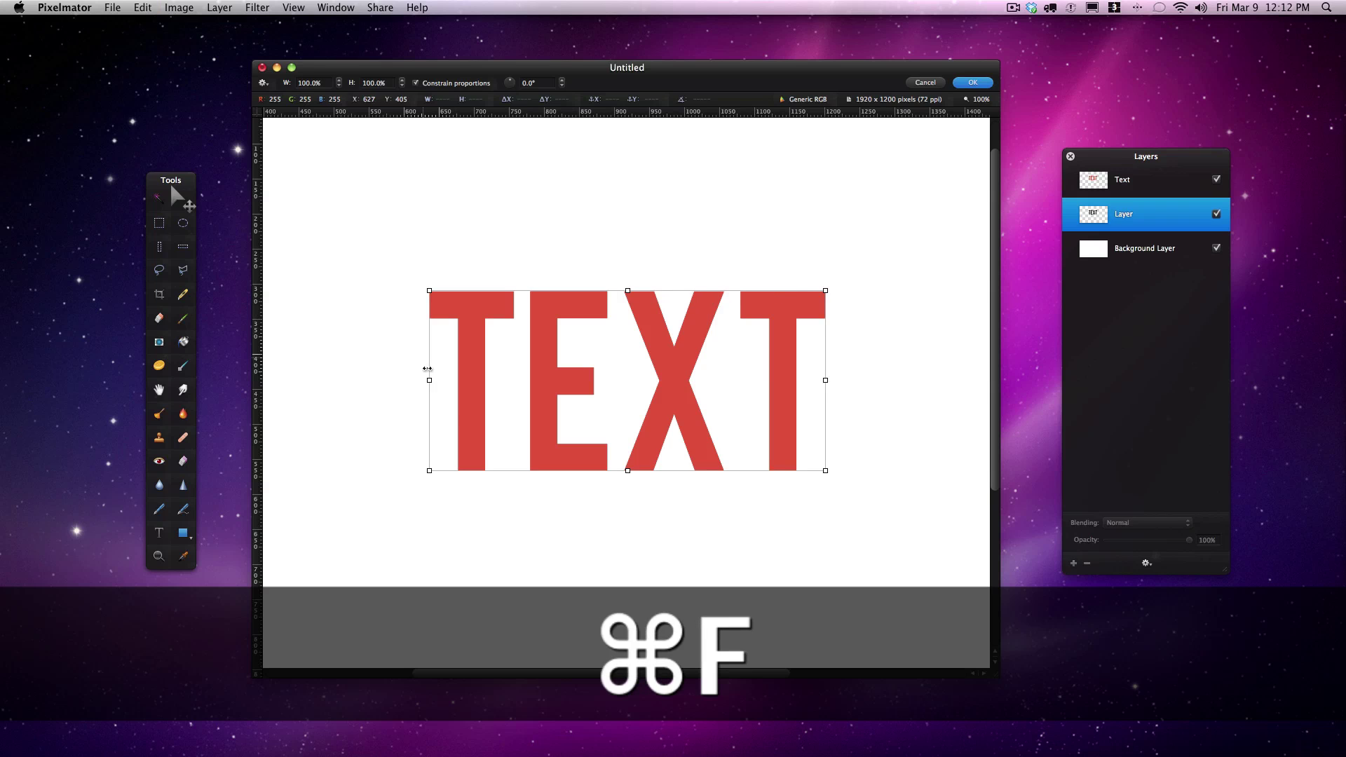
Distort the black shadow copy, dragging its top edge right and down into a flat slanted cast shadow.
left_click(264, 82)
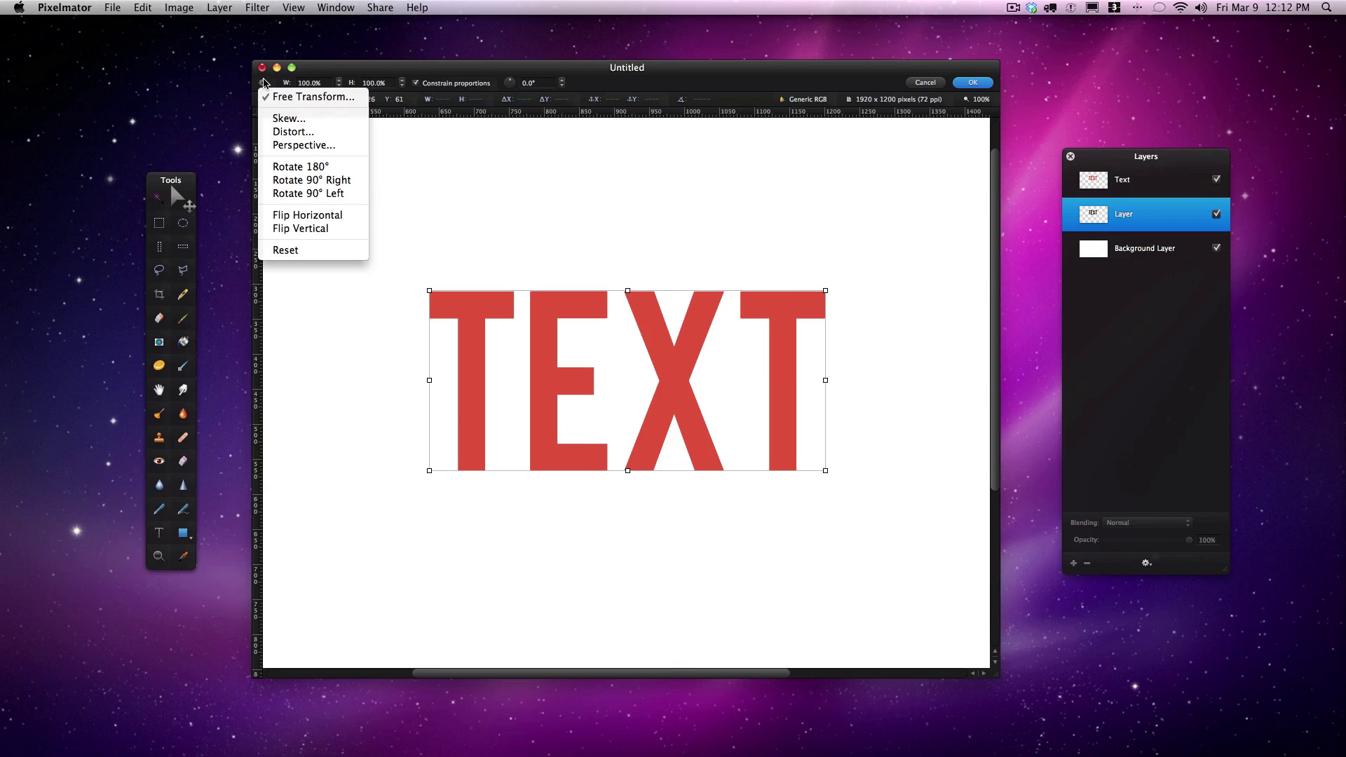
left_click(295, 134)
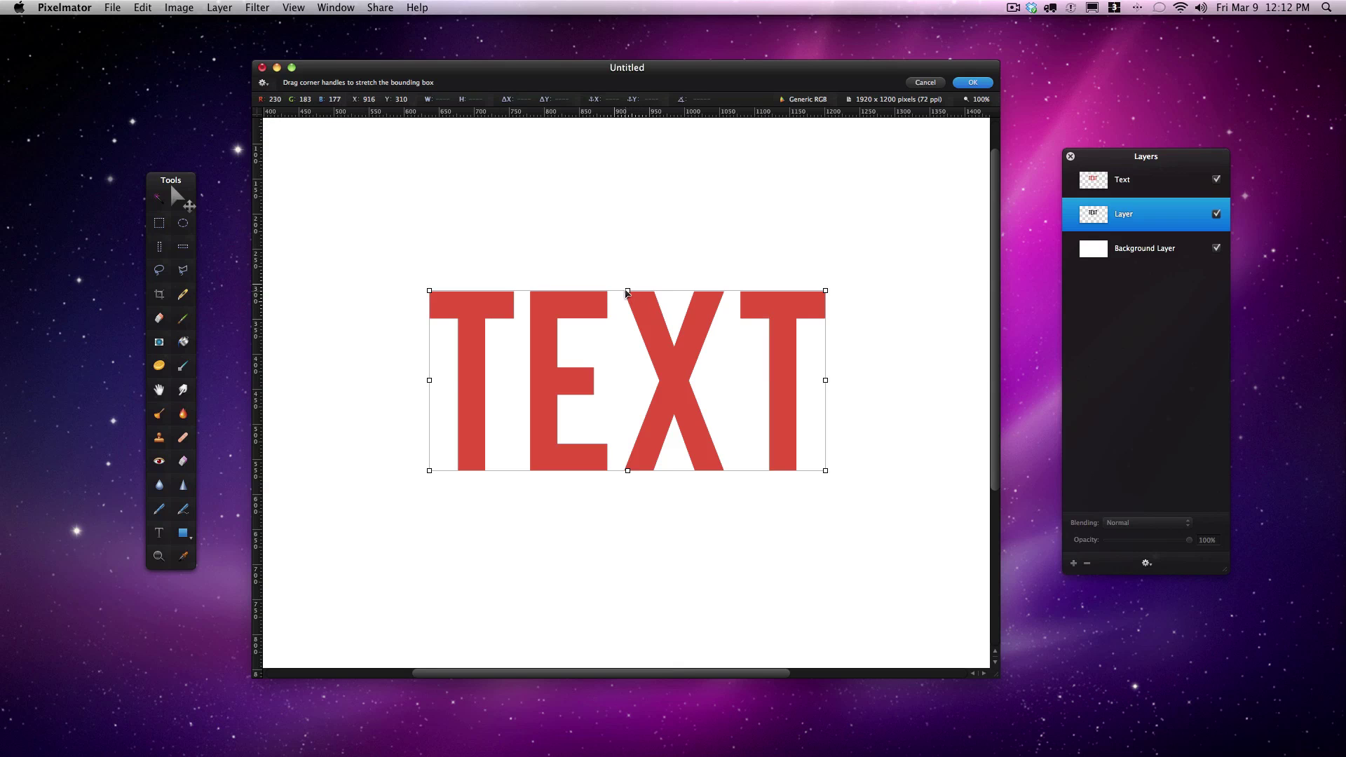
left_click_drag(628, 291, 722, 395)
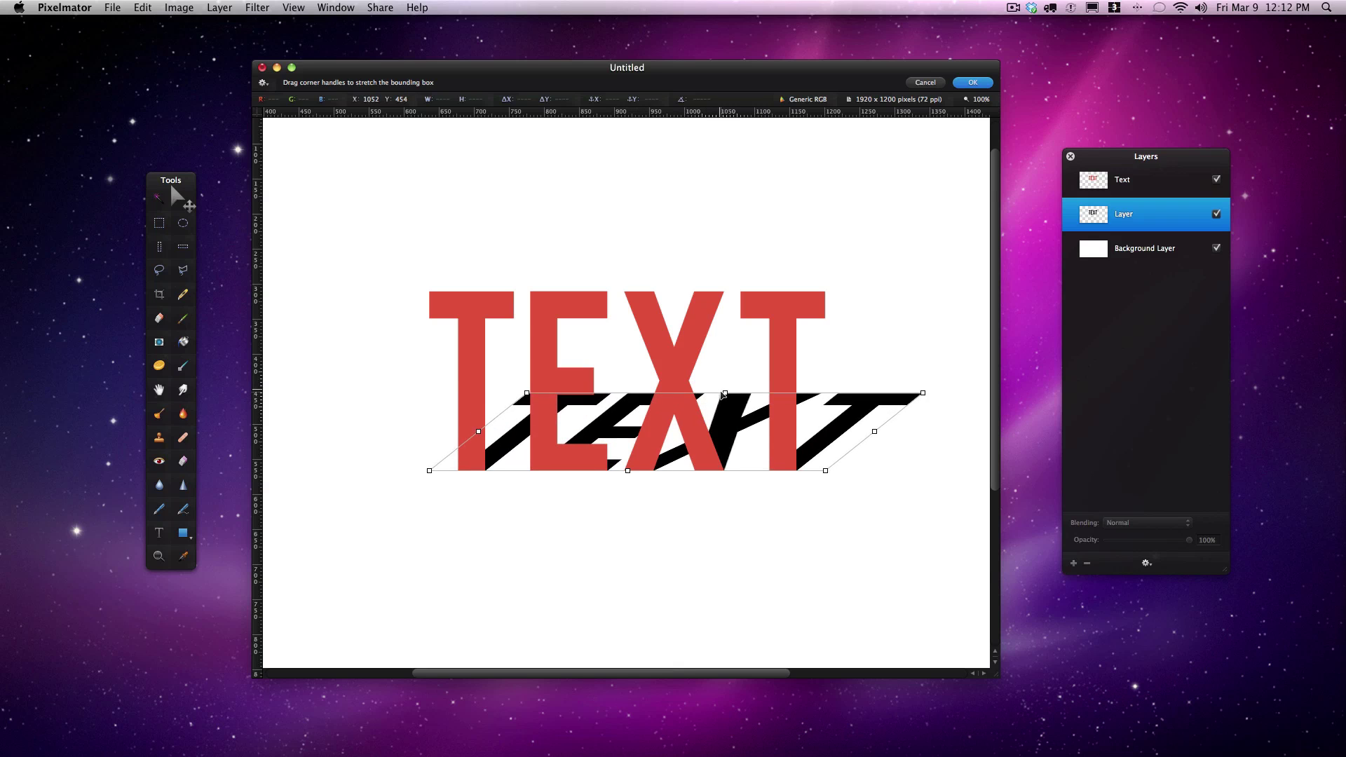
left_click_drag(723, 395, 723, 407)
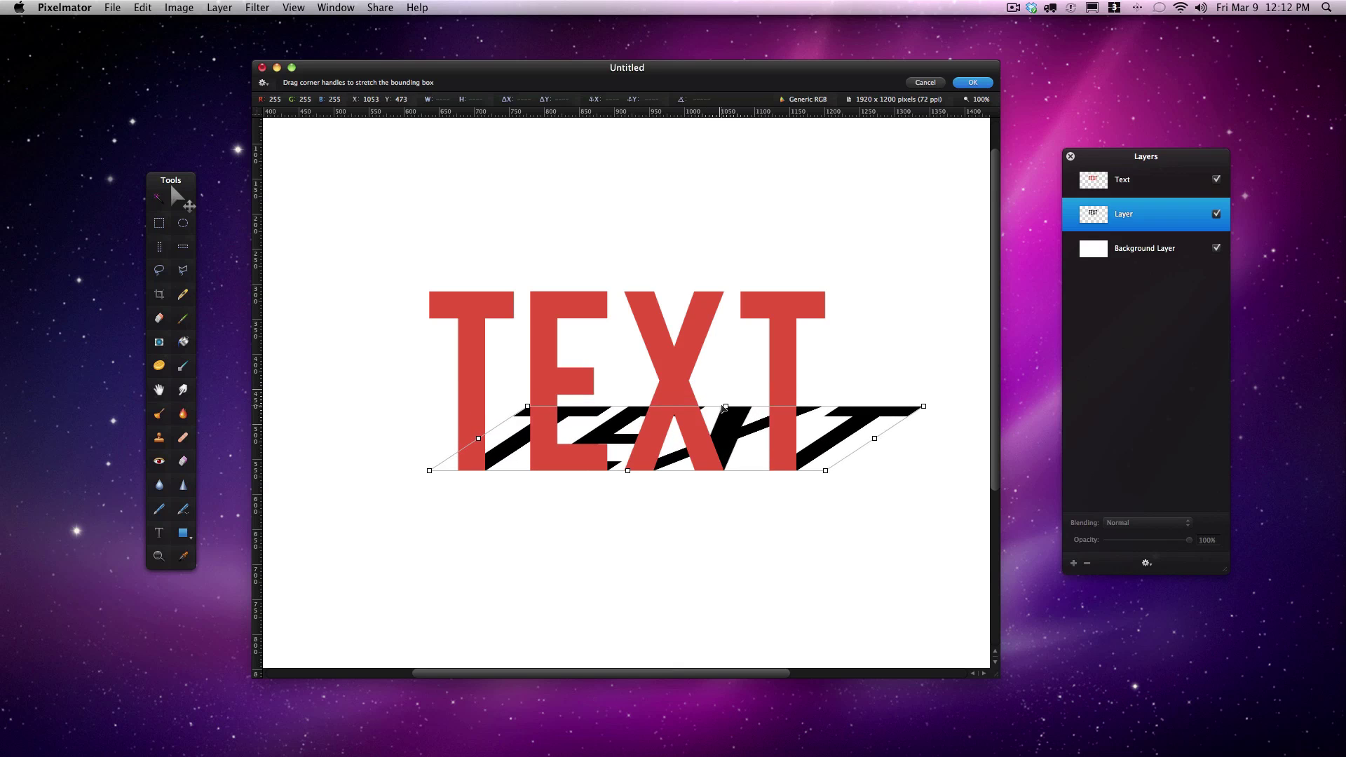
left_click(971, 84)
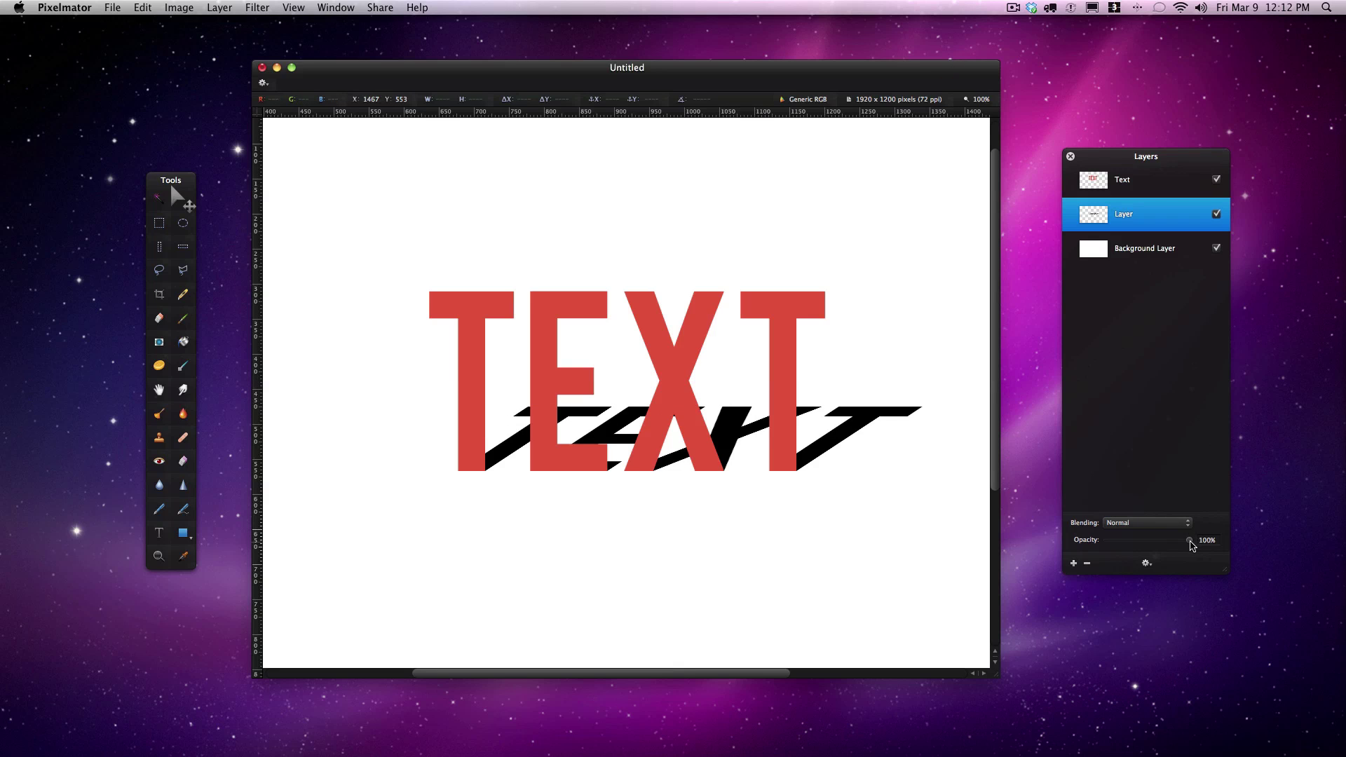
Fade the cast shadow to 22% opacity and soften it with a 1.9 px Gaussian blur.
left_click_drag(1189, 542, 1125, 542)
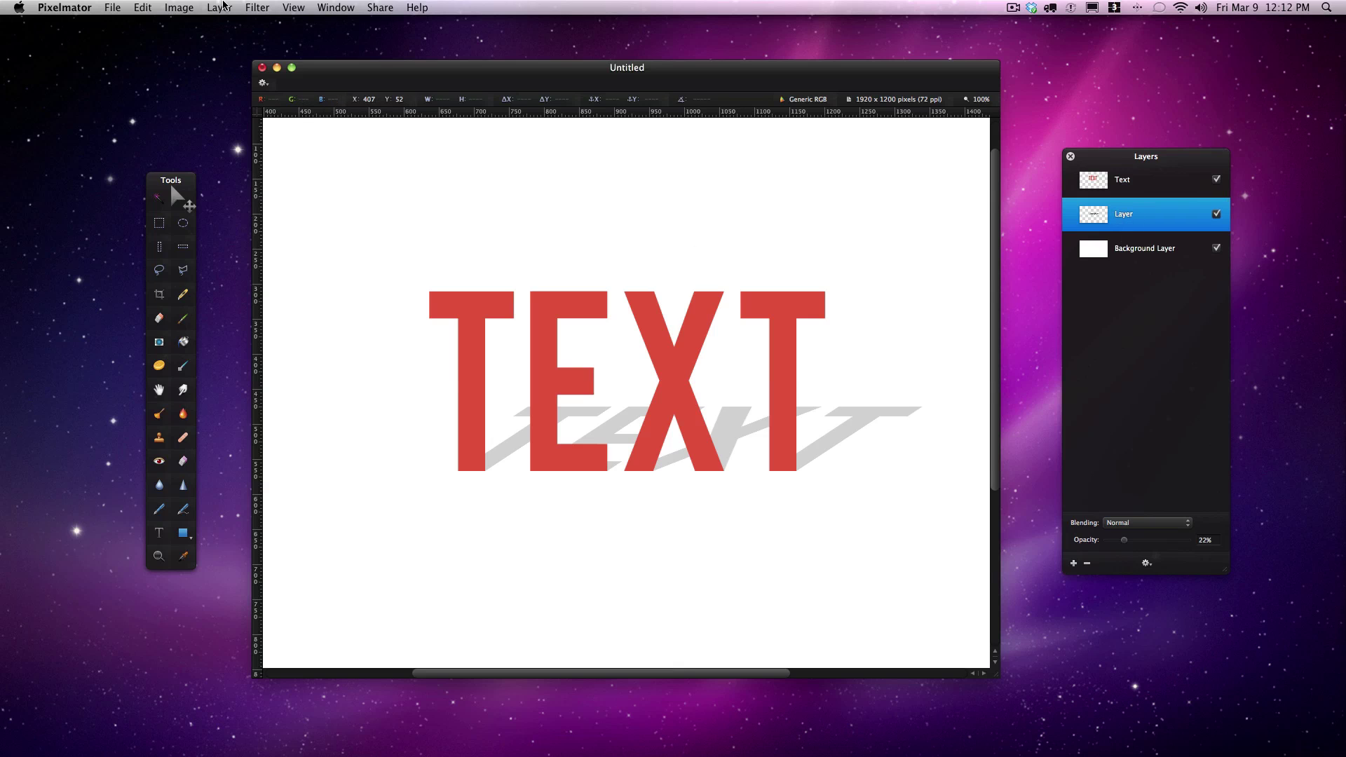
left_click(243, 7)
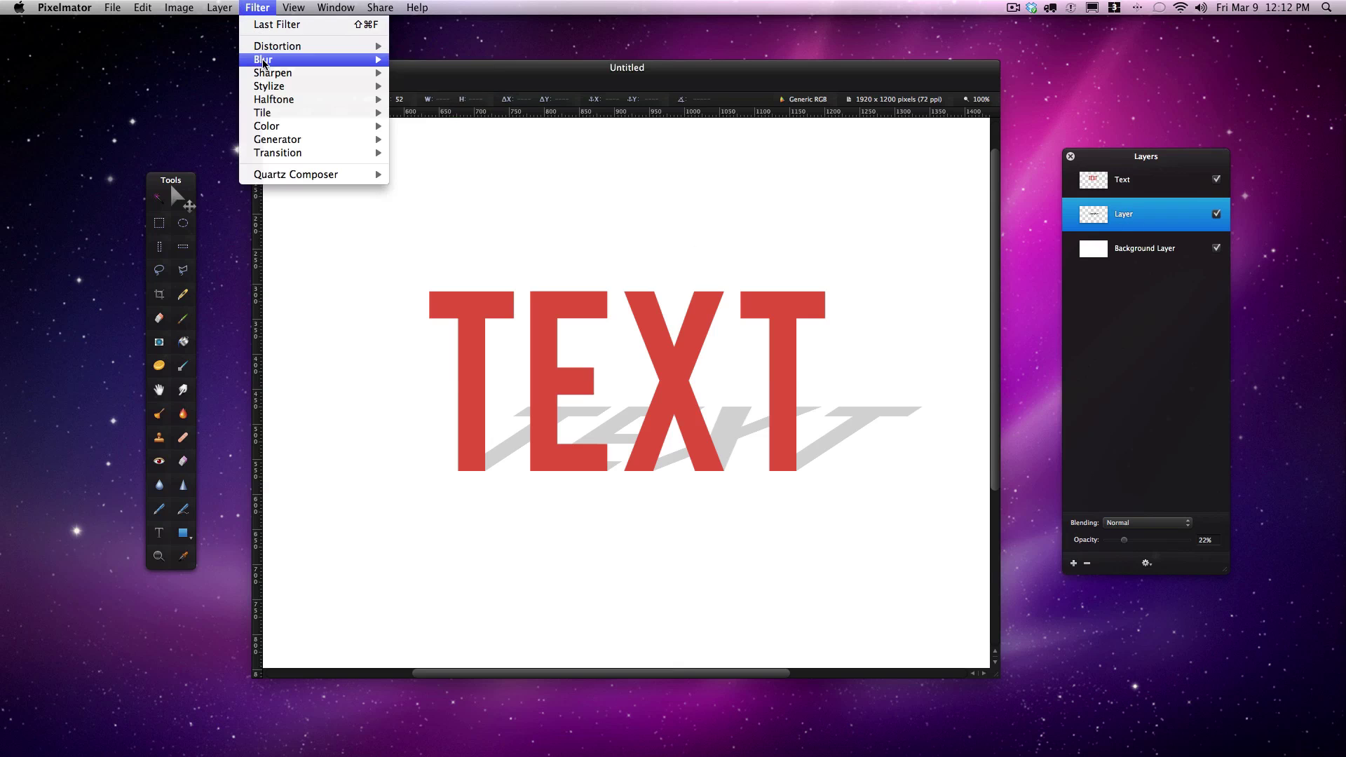
mouse_move(316, 61)
left_click(429, 73)
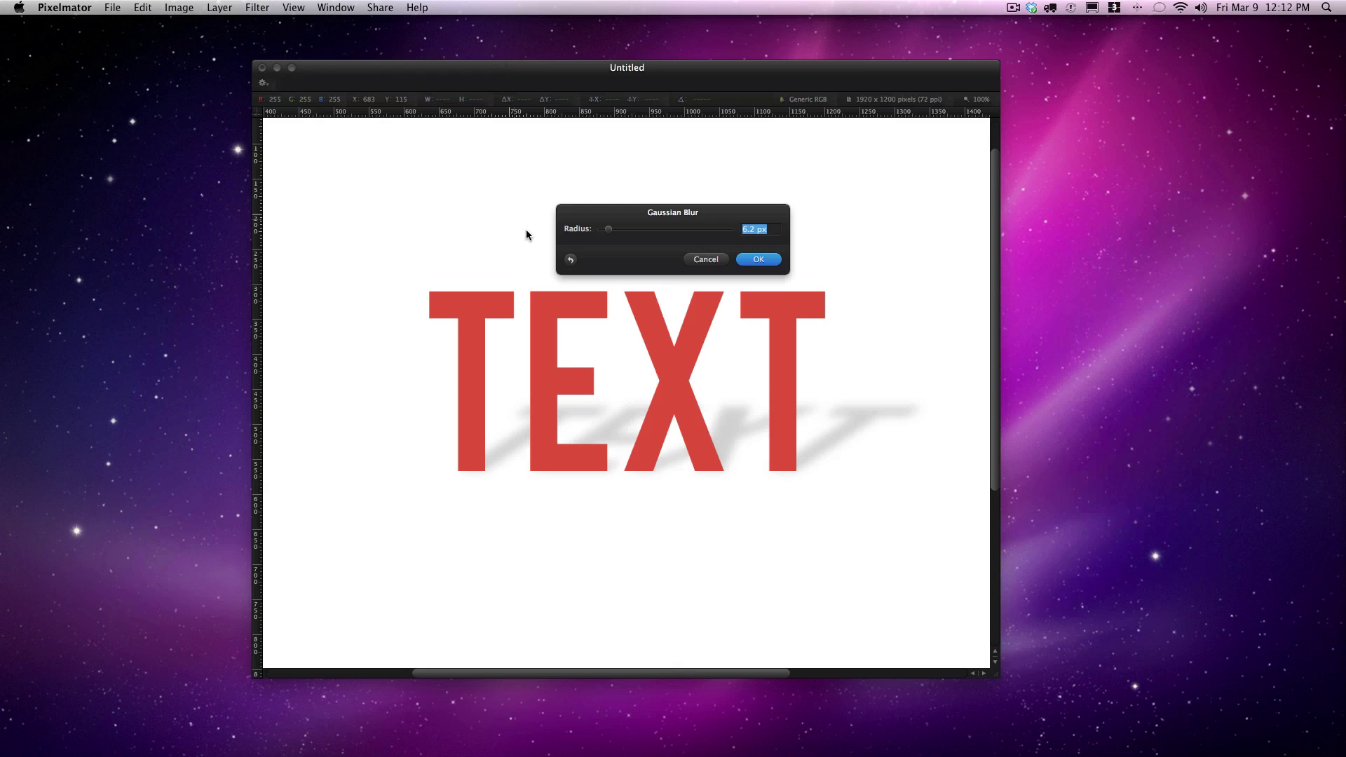
left_click_drag(609, 232, 601, 232)
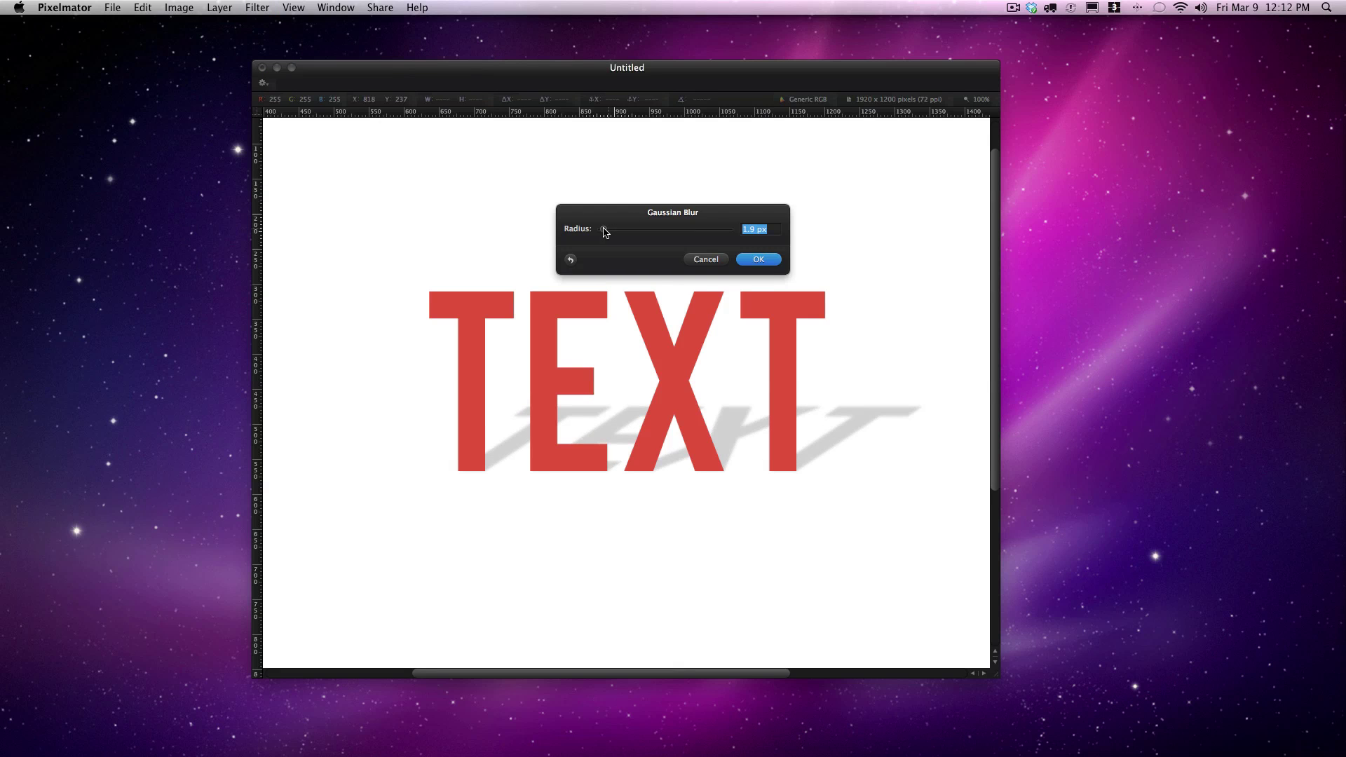
left_click(767, 258)
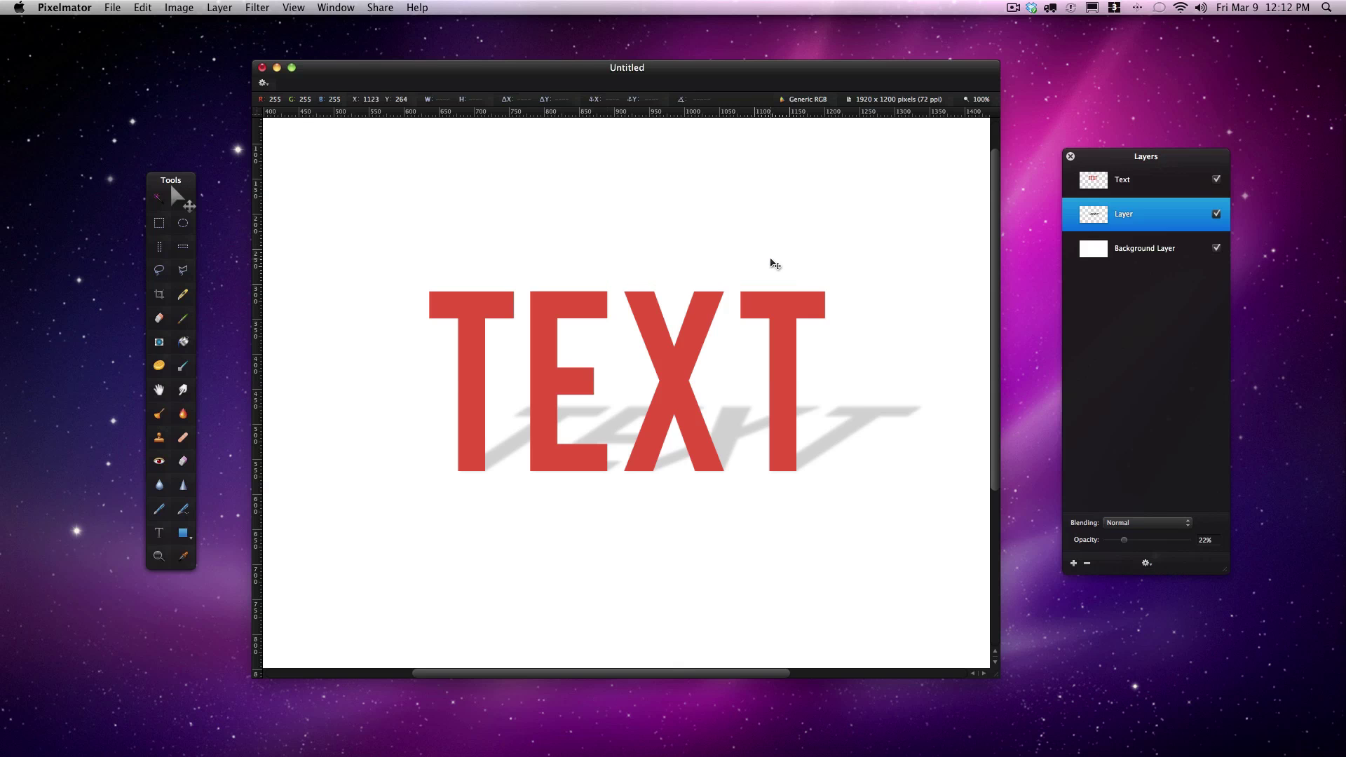